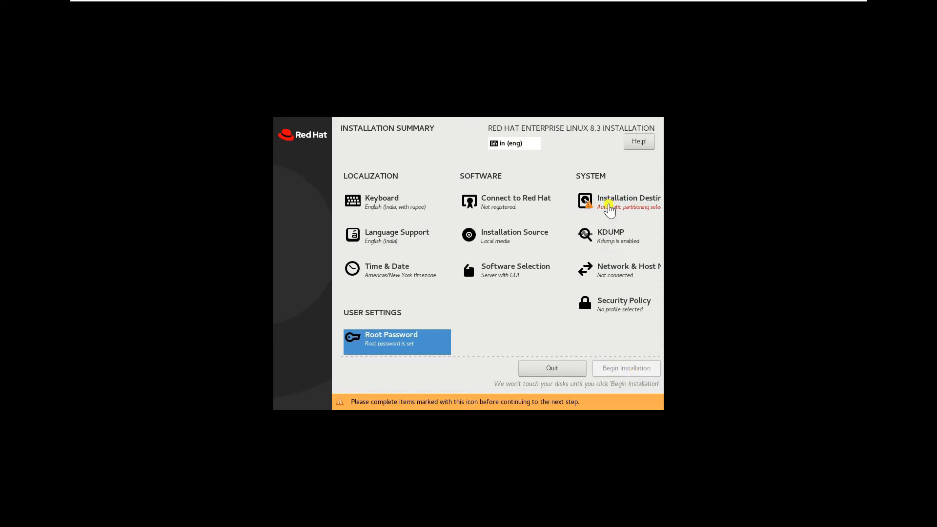
- Choose Custom storage configuration for the 20 GiB disk and begin adding a mount point in Manual Partitioning
{"action": "left_click", "coordinate": [610, 210]}
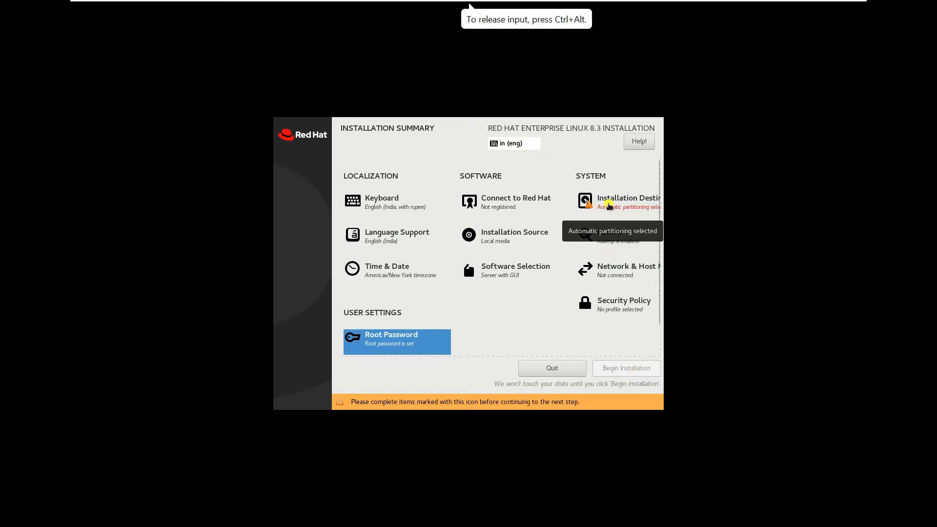
{"action": "left_click", "coordinate": [610, 205]}
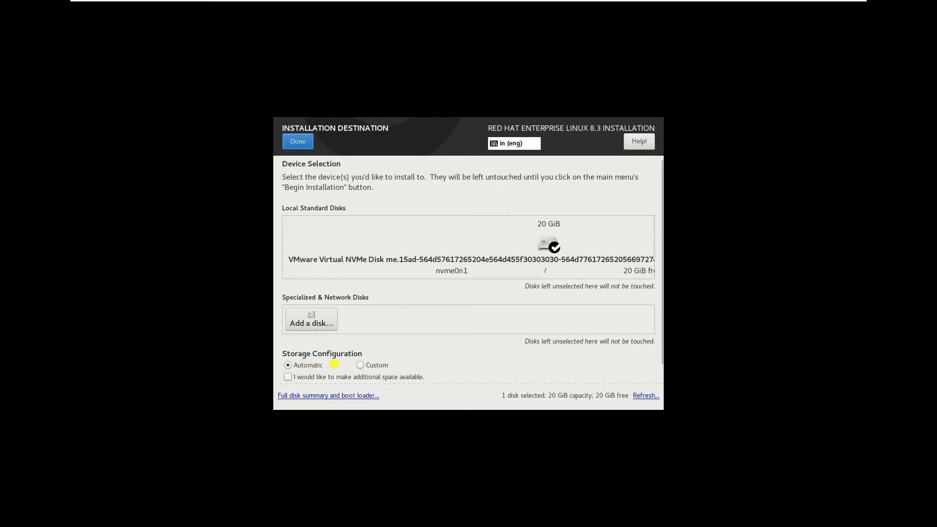
{"action": "left_click", "coordinate": [362, 366]}
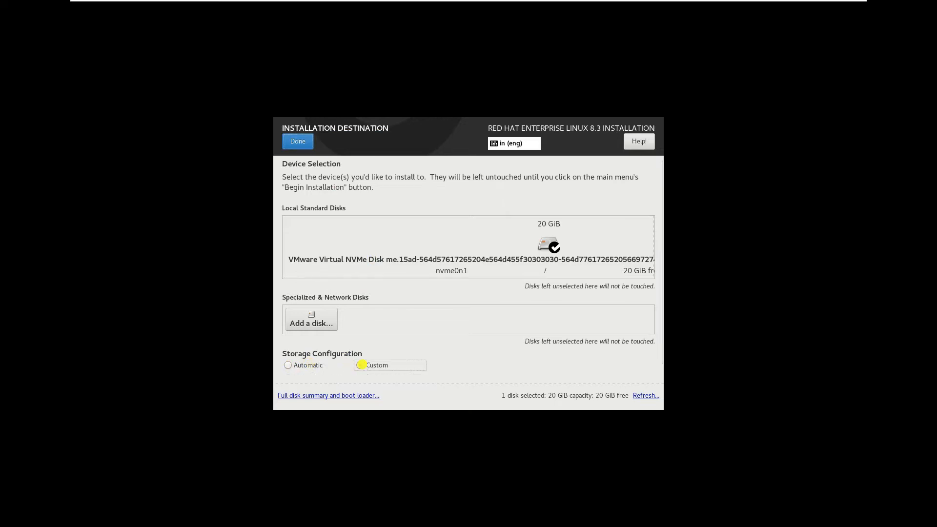
{"action": "left_click", "coordinate": [297, 143]}
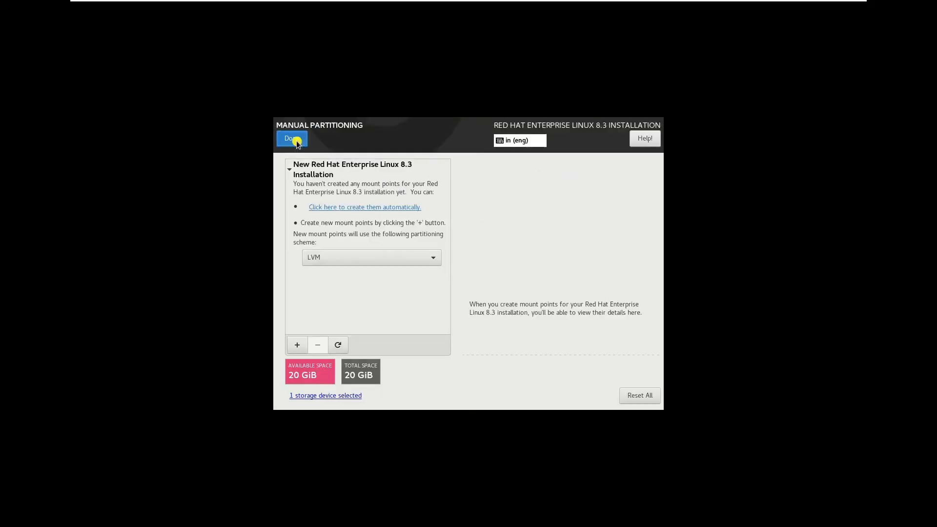
{"action": "left_click", "coordinate": [298, 142]}
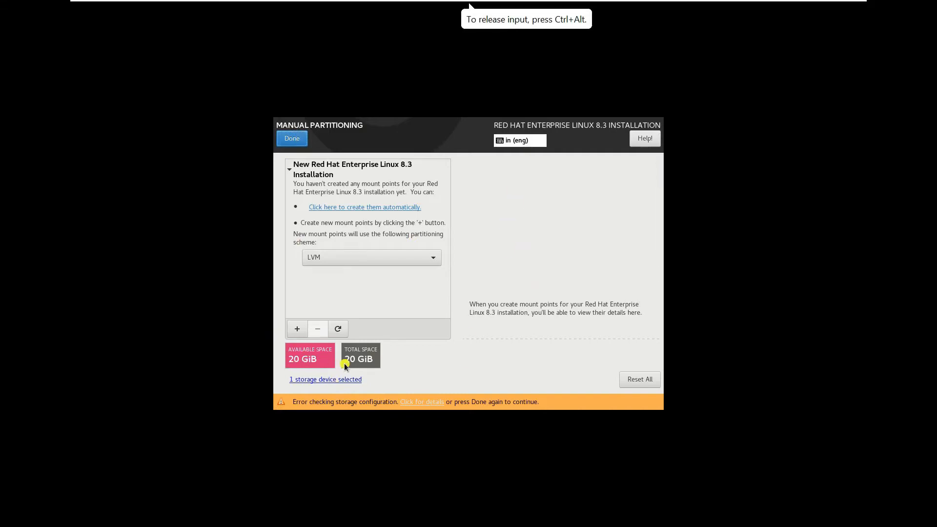
{"action": "left_click", "coordinate": [296, 328]}
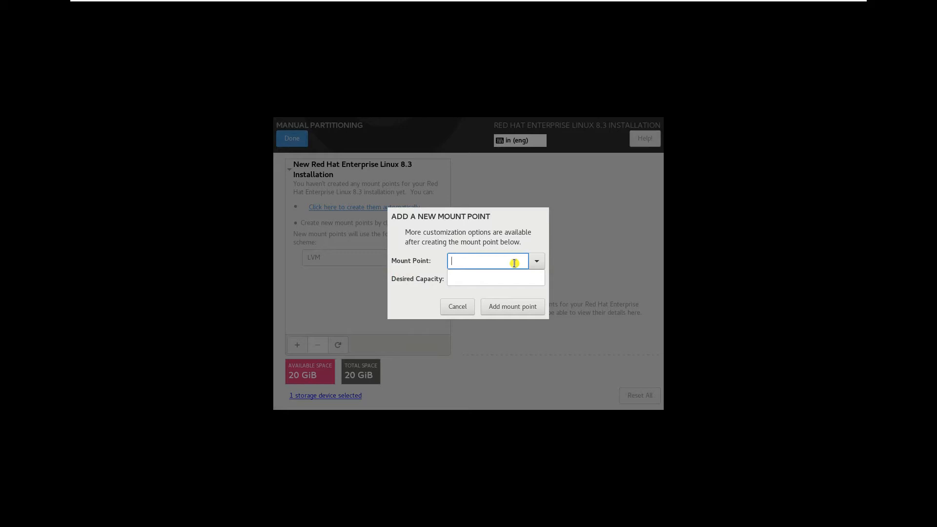
- Add a /boot mount point with 1G desired capacity
{"action": "type", "text": "boot"}
{"action": "type", "text": "/"}
{"action": "left_click", "coordinate": [469, 271]}
{"action": "left_click", "coordinate": [468, 277]}
{"action": "type", "text": "1gb"}
{"action": "key", "text": "BackSpace"}
{"action": "key", "text": "BackSpace"}
{"action": "type", "text": "G"}
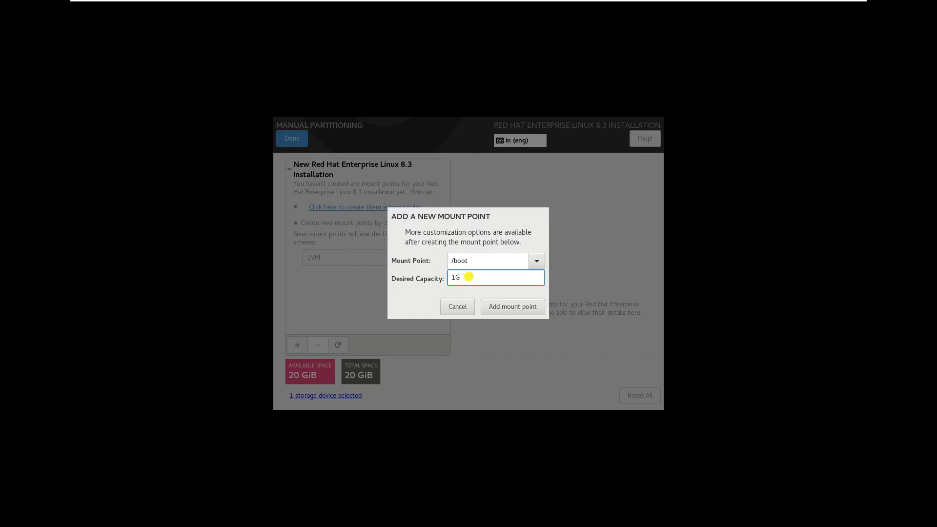
{"action": "left_click", "coordinate": [501, 307]}
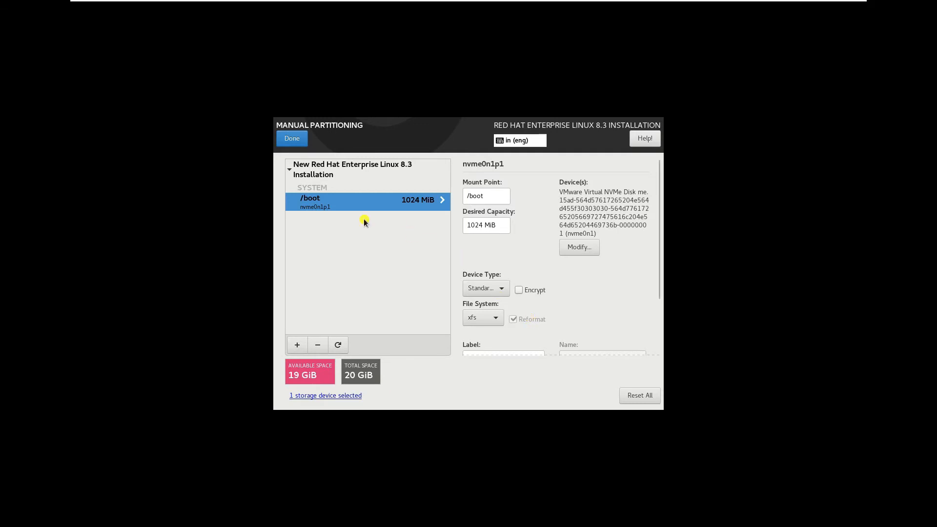
- Add a / mount point with 10G capacity as the rhel-root LVM volume
{"action": "left_click", "coordinate": [297, 345]}
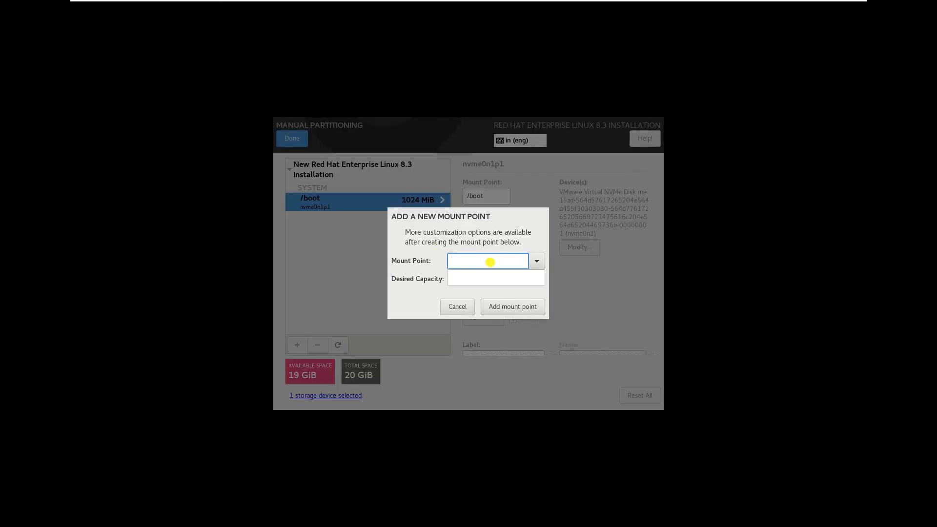
{"action": "type", "text": "/"}
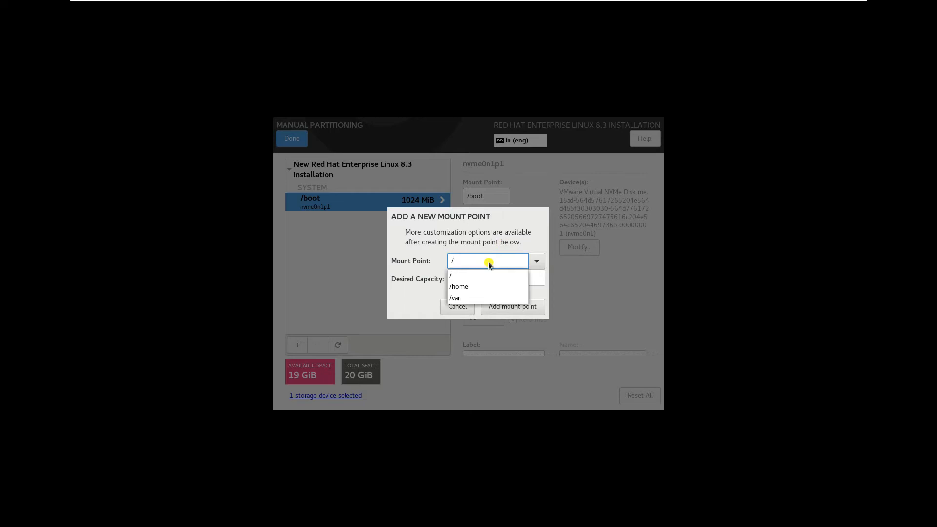
{"action": "left_click", "coordinate": [460, 278]}
{"action": "left_click", "coordinate": [461, 279]}
{"action": "type", "text": "10"}
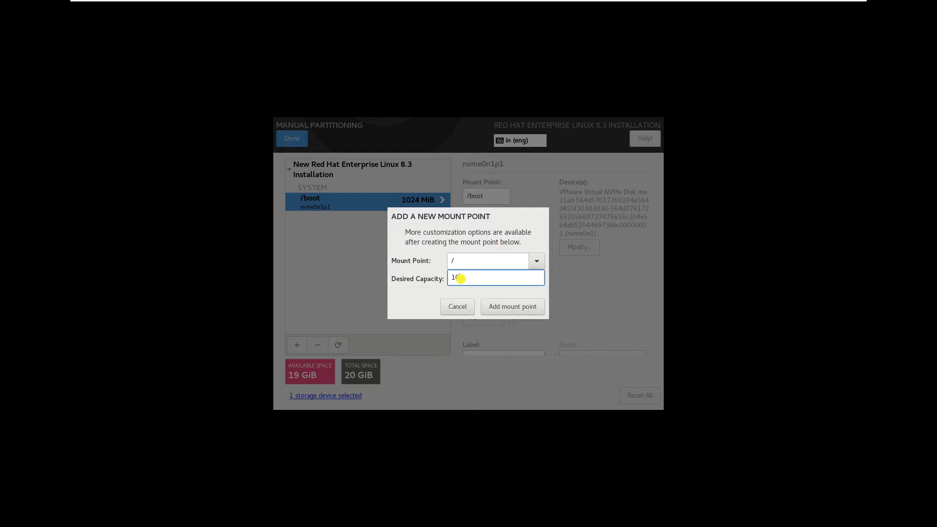
{"action": "type", "text": "G"}
{"action": "left_click", "coordinate": [504, 305]}
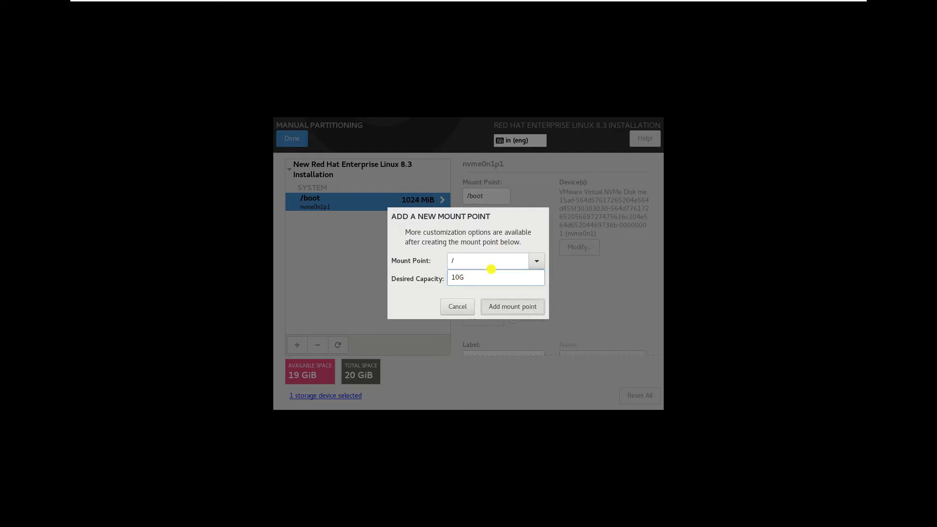
{"action": "left_click", "coordinate": [515, 306]}
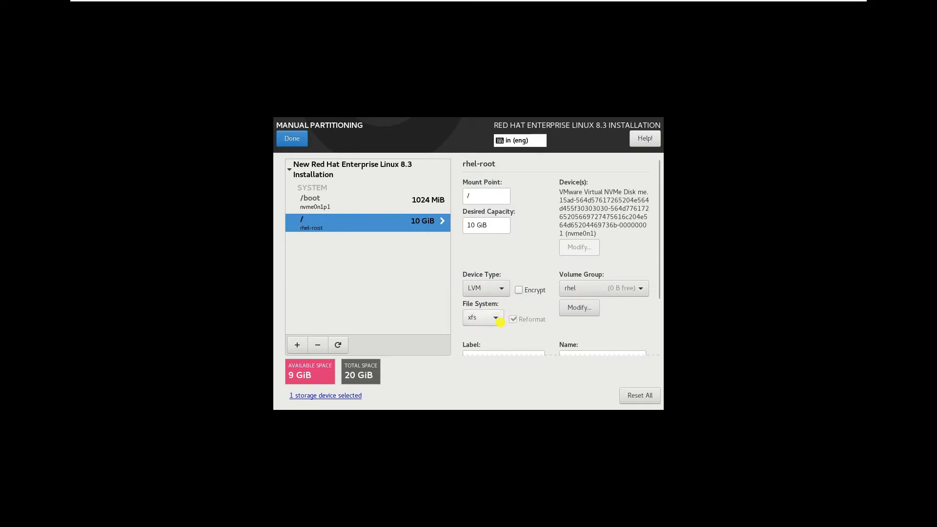
{"action": "left_click", "coordinate": [303, 345]}
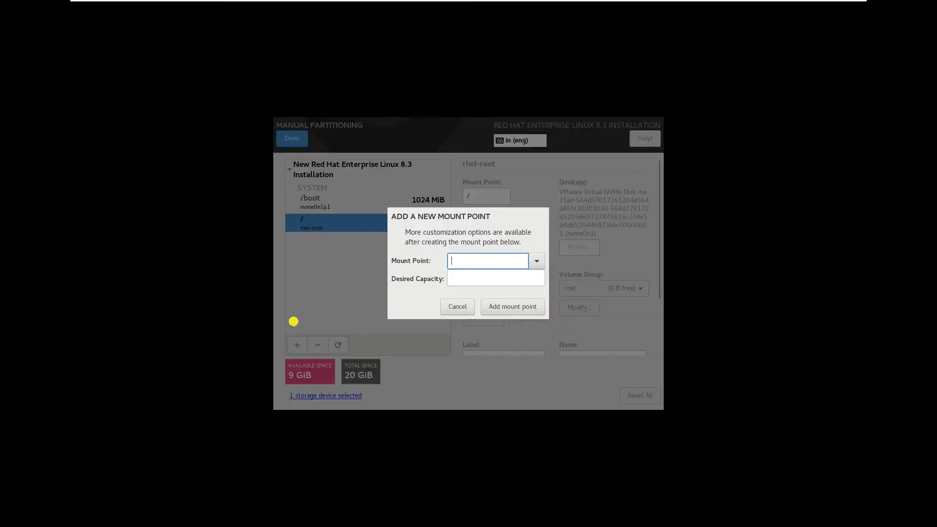
- Add a swap mount point with 2G capacity
{"action": "type", "text": "swap"}
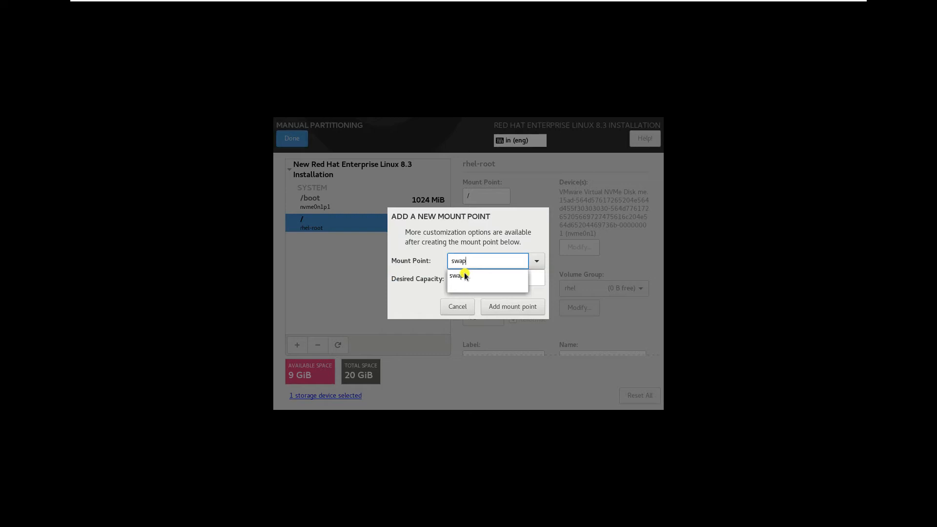
{"action": "left_click", "coordinate": [455, 279]}
{"action": "left_click", "coordinate": [455, 280]}
{"action": "type", "text": "2G"}
{"action": "left_click", "coordinate": [499, 311]}
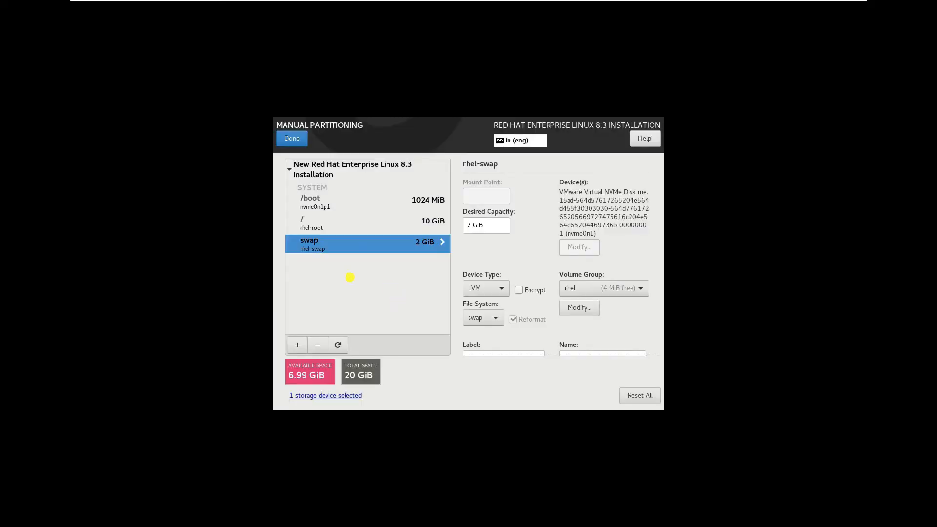
- Add a /var mount point with 3G capacity
{"action": "left_click", "coordinate": [296, 345]}
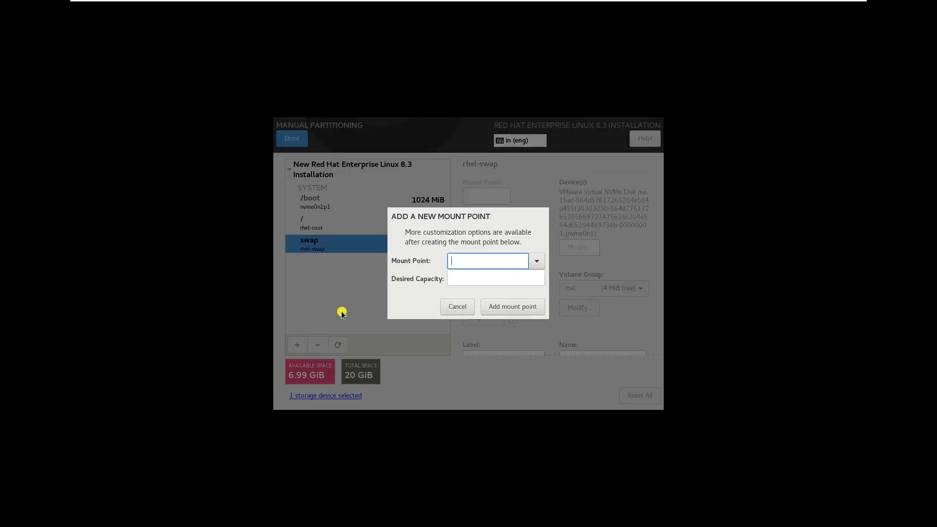
{"action": "type", "text": "/v"}
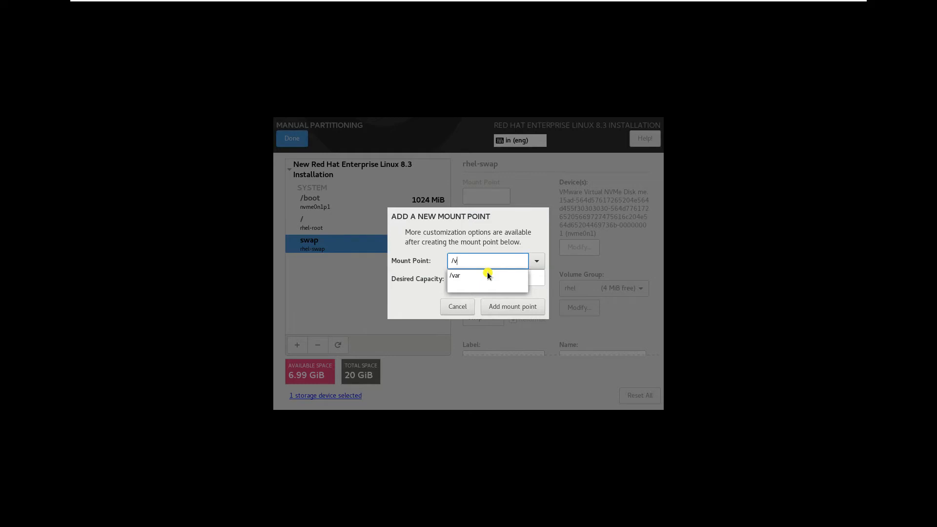
{"action": "left_click", "coordinate": [488, 276]}
{"action": "left_click", "coordinate": [462, 281]}
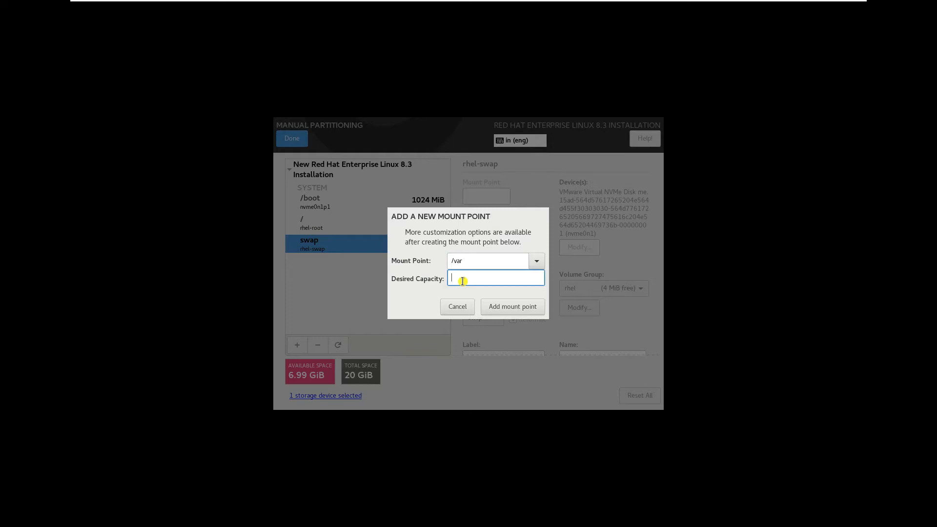
{"action": "type", "text": "3G"}
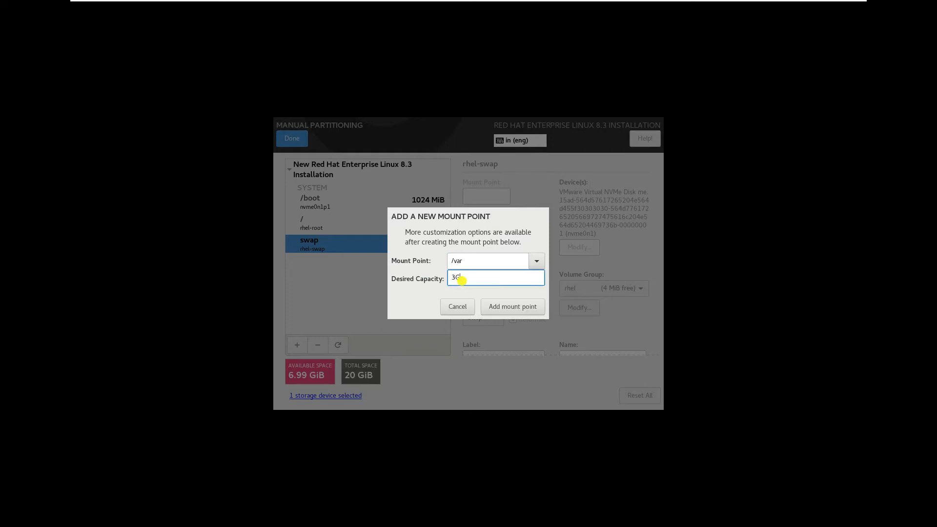
{"action": "left_click", "coordinate": [516, 306]}
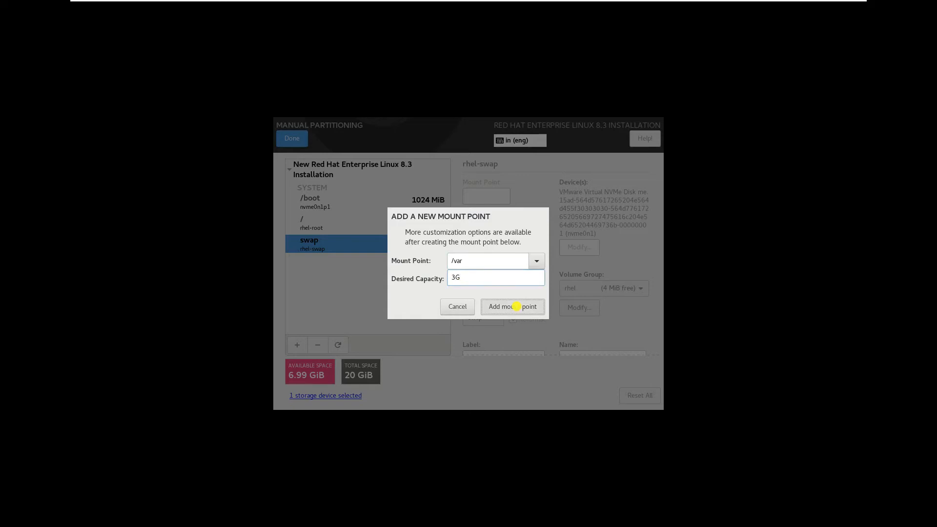
{"action": "left_click", "coordinate": [505, 306]}
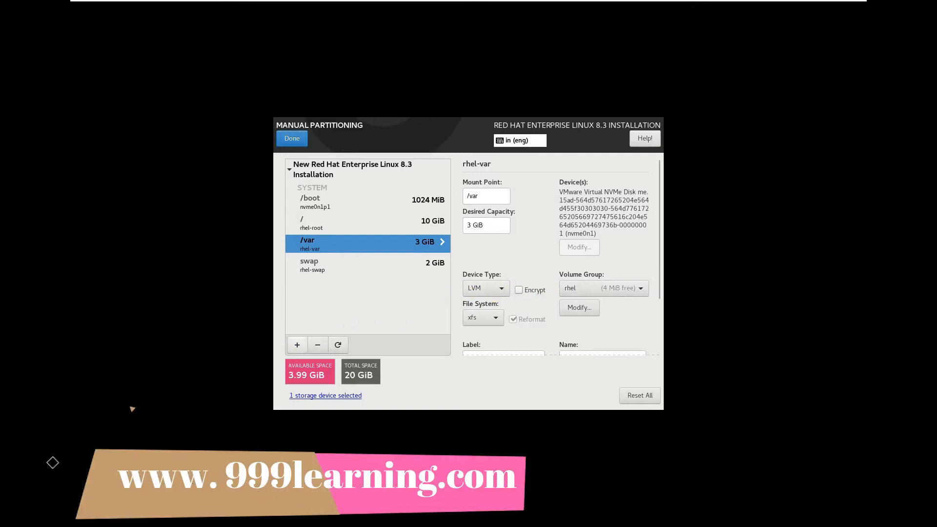
- Add a /home mount point with capacity entered as 2, giving only 16 MiB
{"action": "left_click", "coordinate": [297, 345]}
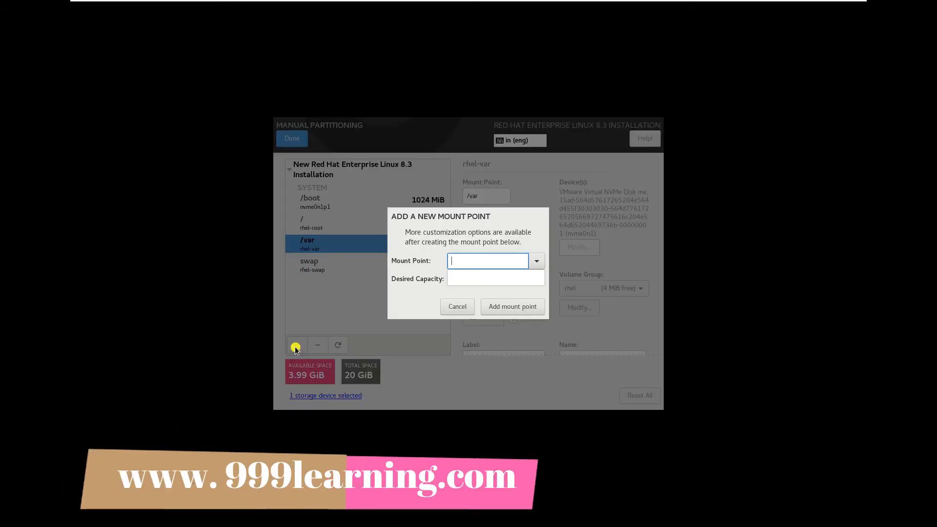
{"action": "type", "text": "/hom"}
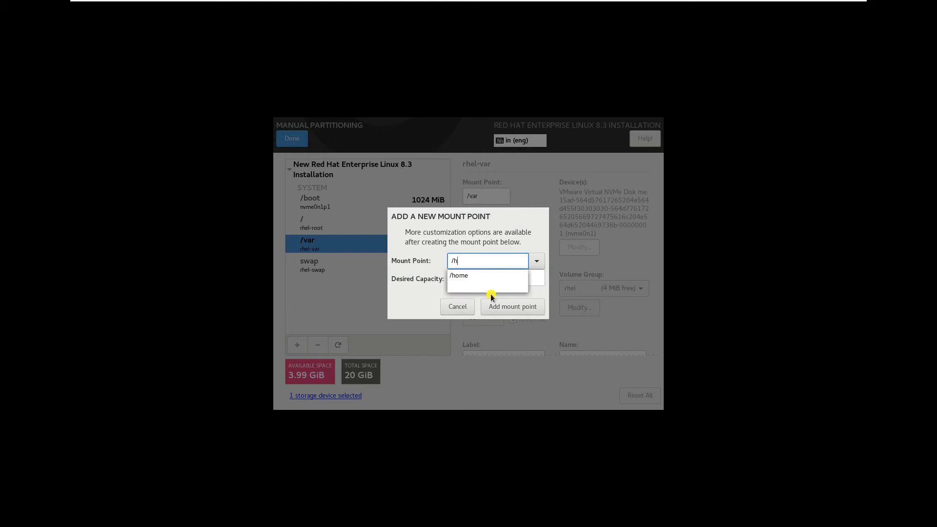
{"action": "left_click", "coordinate": [470, 276]}
{"action": "left_click", "coordinate": [471, 278]}
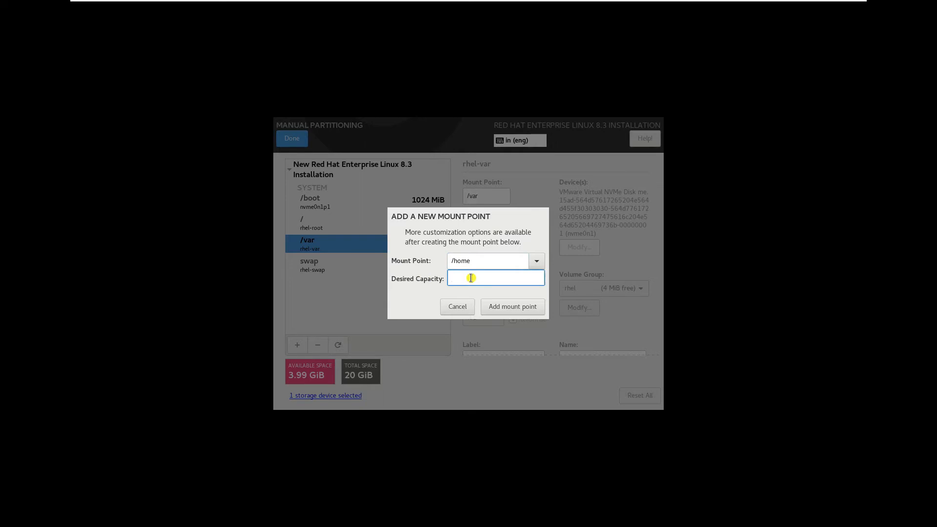
{"action": "type", "text": "3"}
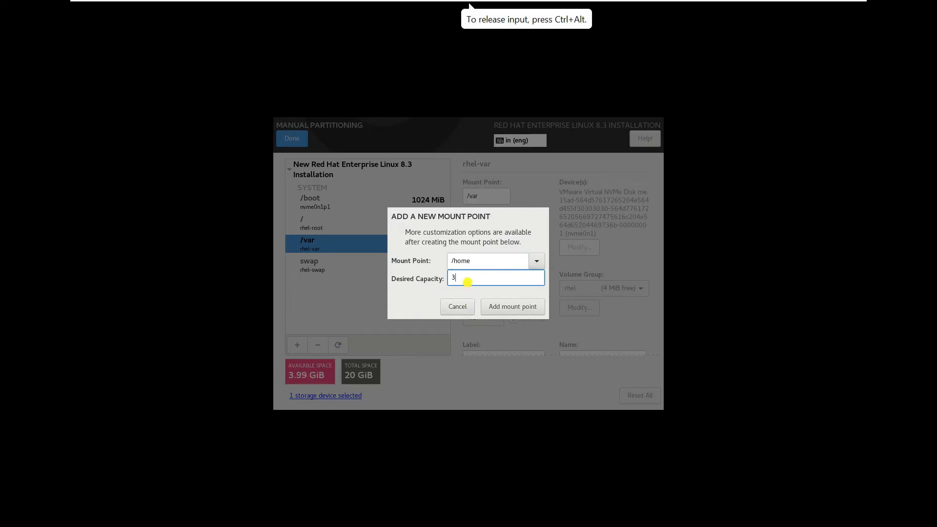
{"action": "key", "text": "BackSpace"}
{"action": "type", "text": "2"}
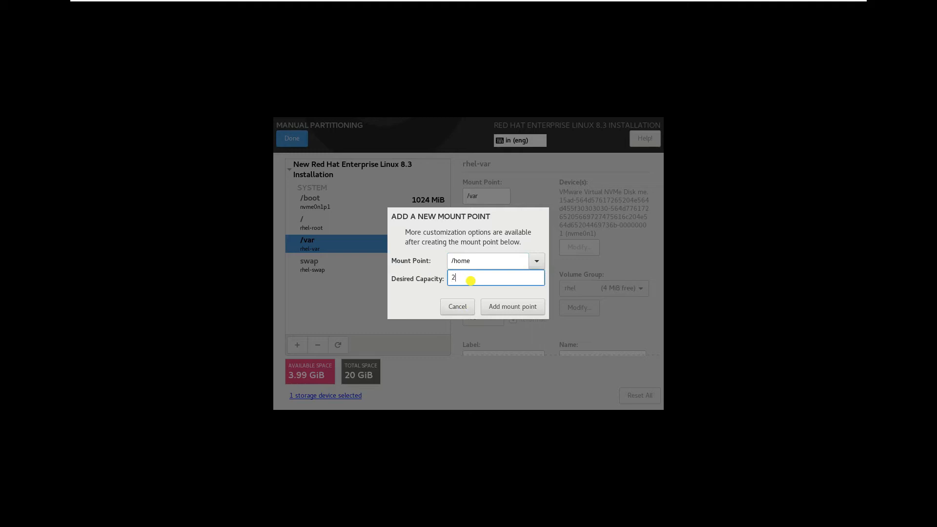
{"action": "left_click", "coordinate": [505, 309]}
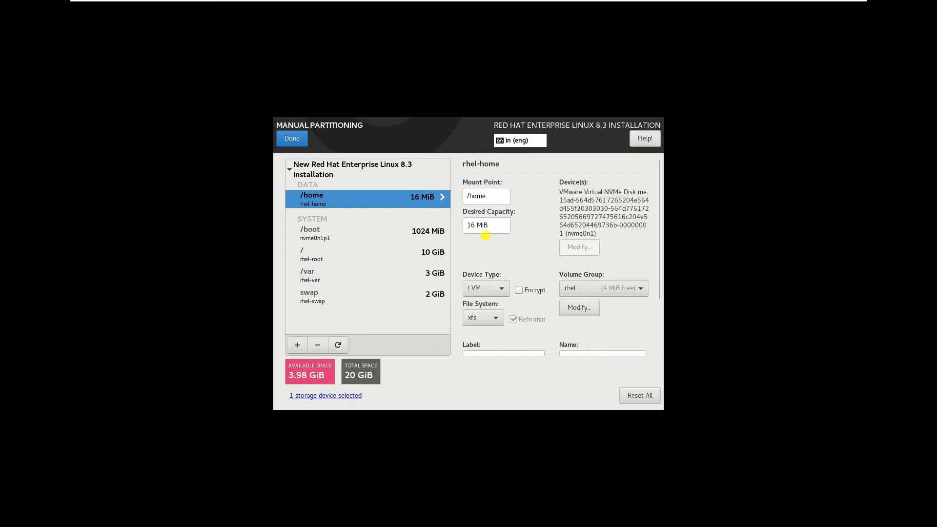
- Try to finish partitioning, then read and dismiss the /home size warning
{"action": "left_click", "coordinate": [294, 140]}
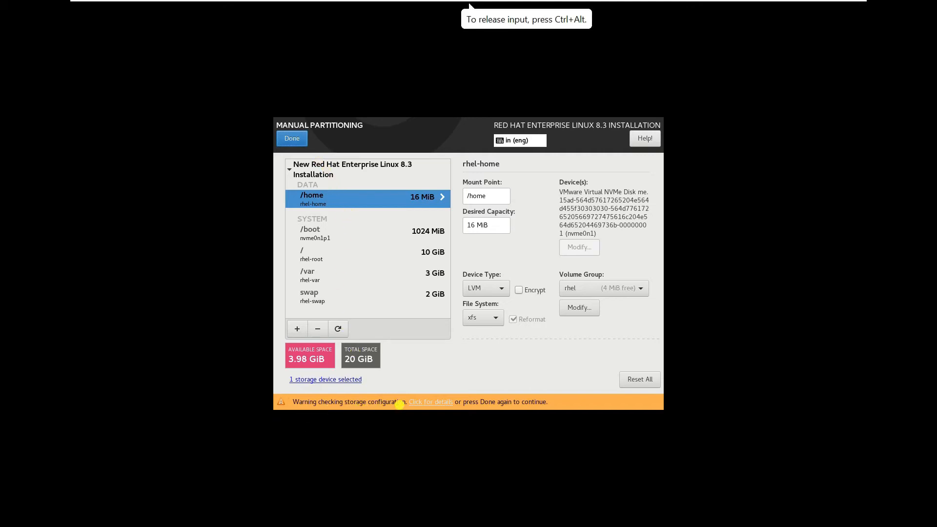
{"action": "left_click", "coordinate": [432, 403]}
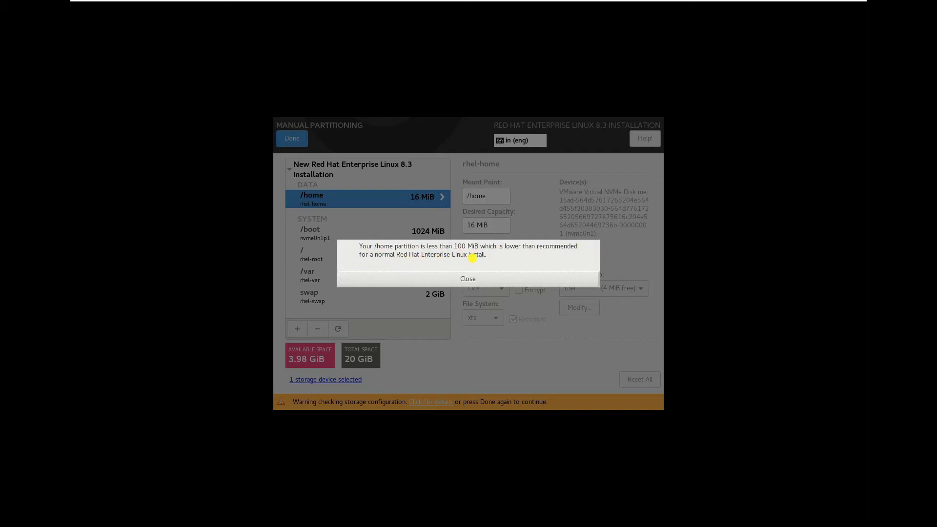
{"action": "left_click", "coordinate": [466, 279]}
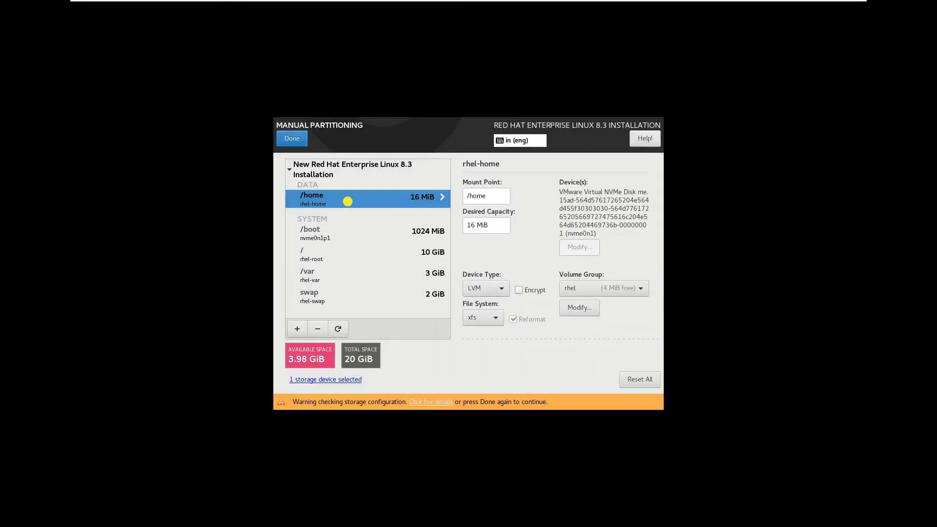
- Change /home desired capacity to 2 GiB and open the Summary of Changes
{"action": "left_click", "coordinate": [477, 226]}
{"action": "key", "text": "BackSpace"}
{"action": "key", "text": "BackSpace"}
{"action": "key", "text": "BackSpace"}
{"action": "type", "text": "2"}
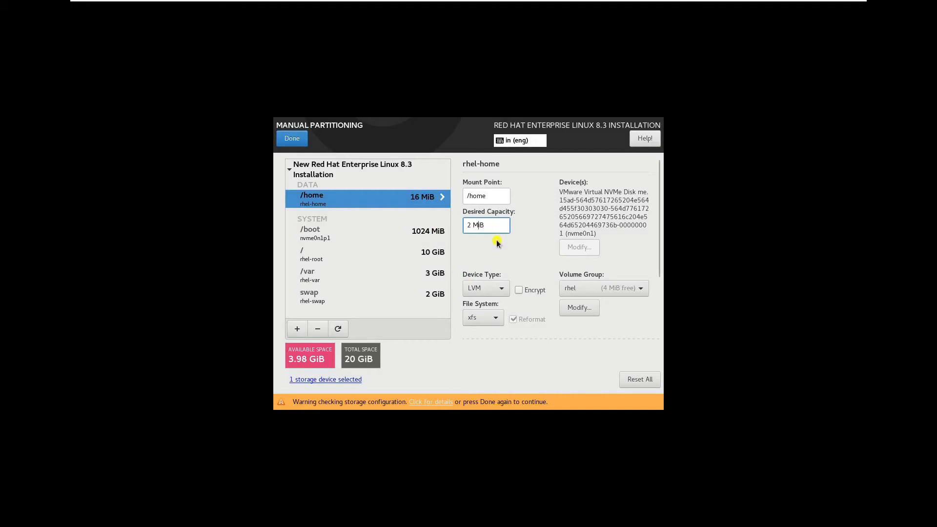
{"action": "key", "text": "BackSpace"}
{"action": "type", "text": "G"}
{"action": "left_click", "coordinate": [307, 259]}
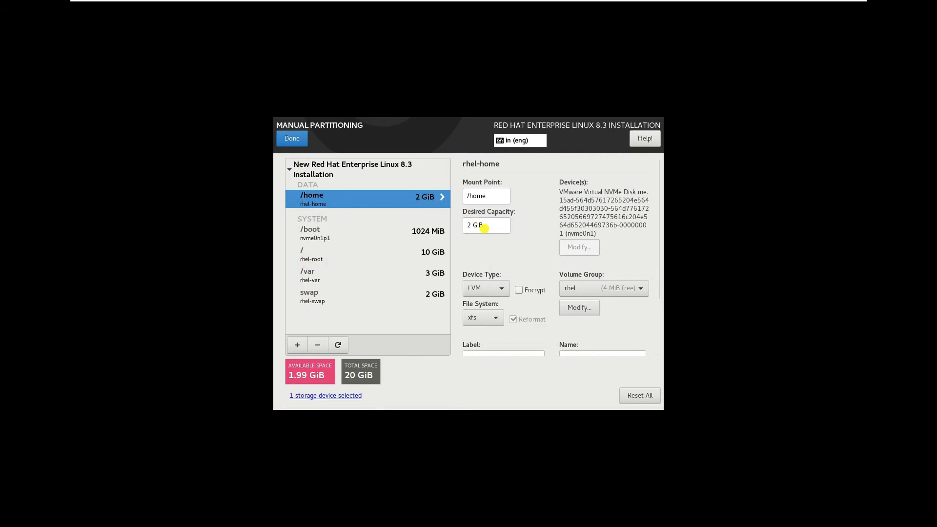
{"action": "left_click", "coordinate": [293, 140]}
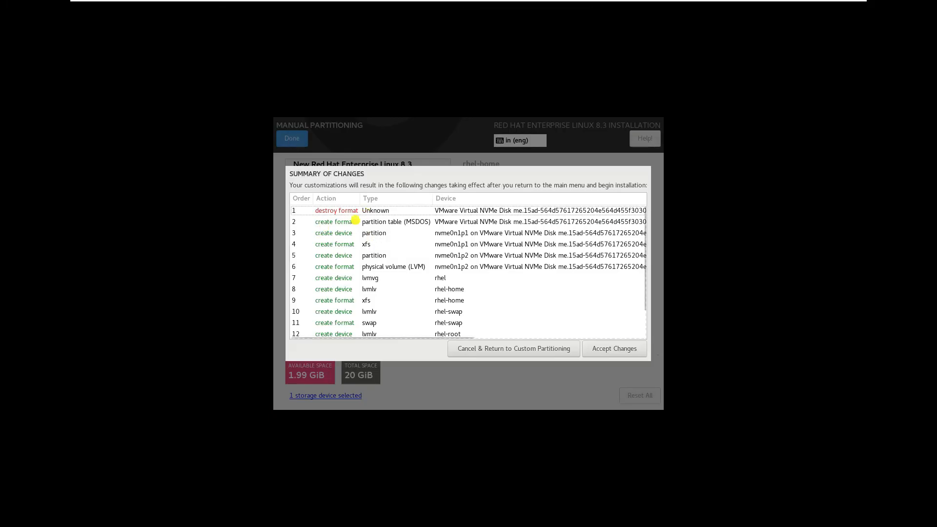
- Review the listed storage operations in the Summary of Changes and accept them
{"action": "scroll", "coordinate": [359, 258], "scroll_direction": "down", "scroll_amount": 2}
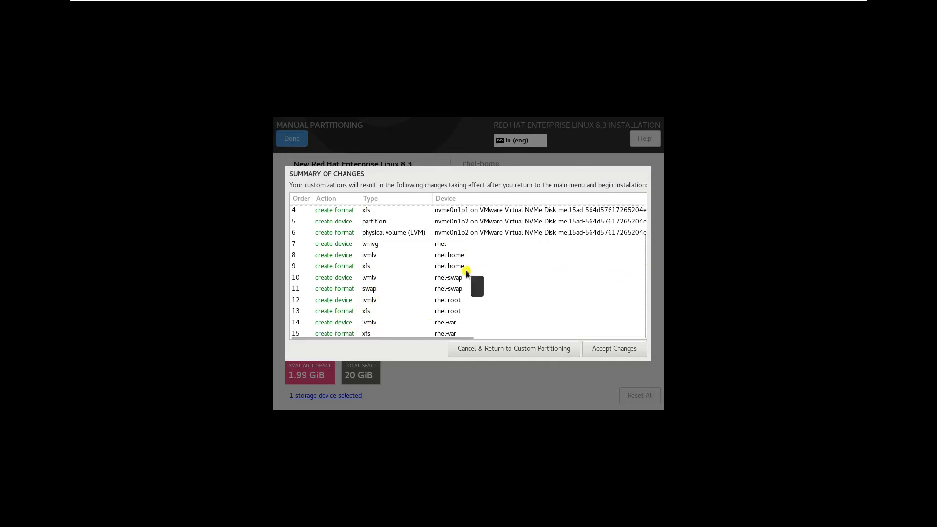
{"action": "left_click", "coordinate": [611, 349]}
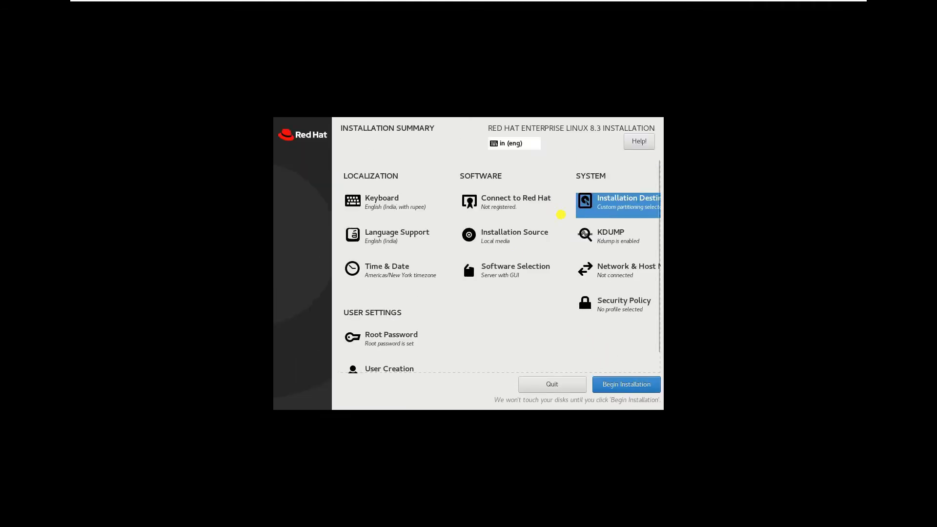
- In Network & Host Name, switch Ethernet ens160 on and open its connection settings
{"action": "left_click", "coordinate": [629, 203]}
{"action": "left_click", "coordinate": [629, 273]}
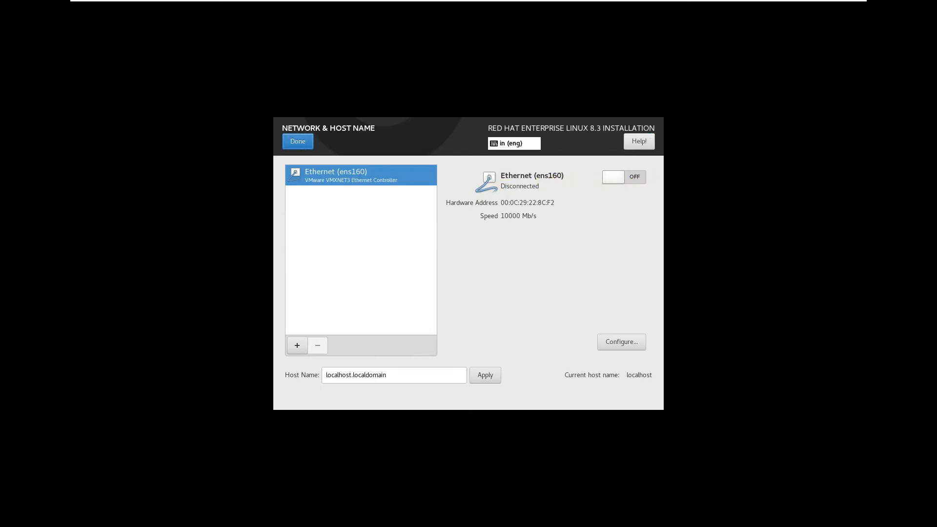
{"action": "left_click", "coordinate": [616, 180]}
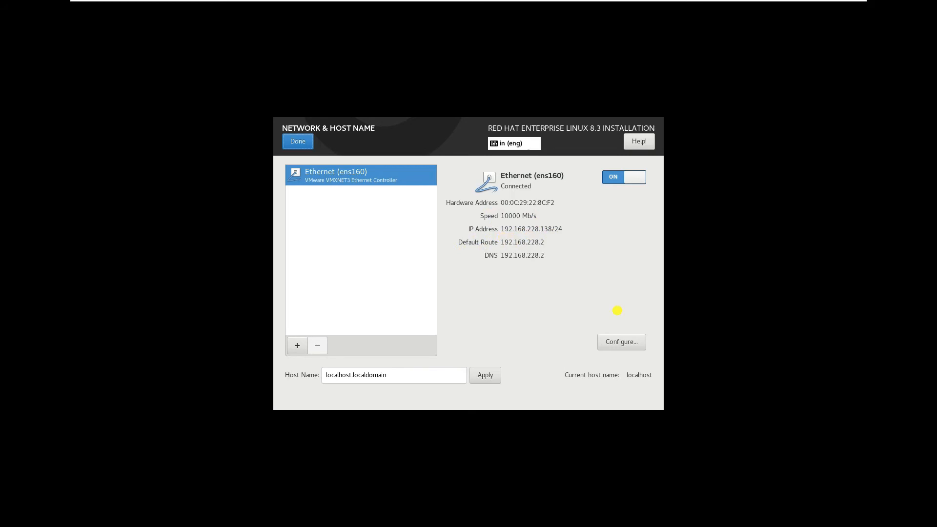
{"action": "left_click", "coordinate": [622, 344]}
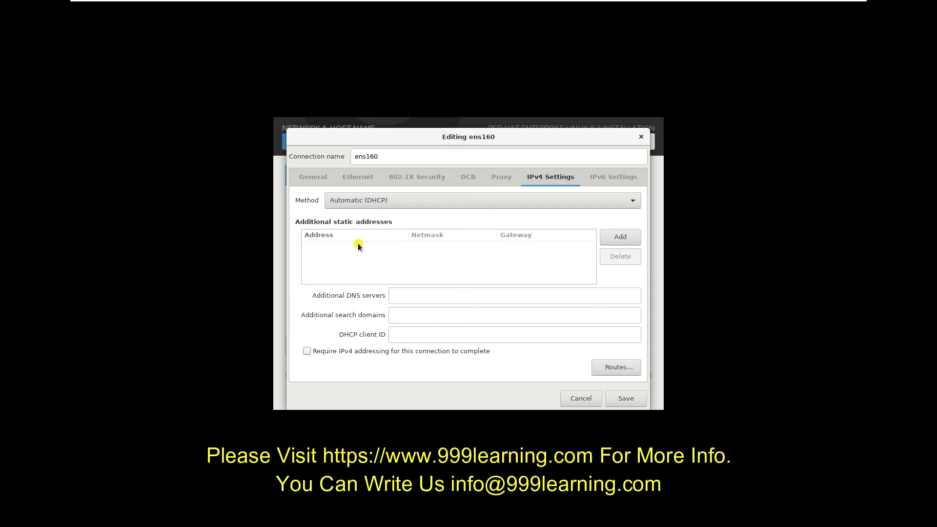
- Add static address 192.168.228.150/24 with gateway and DNS 192.168.228.2, then save
{"action": "left_click", "coordinate": [621, 237]}
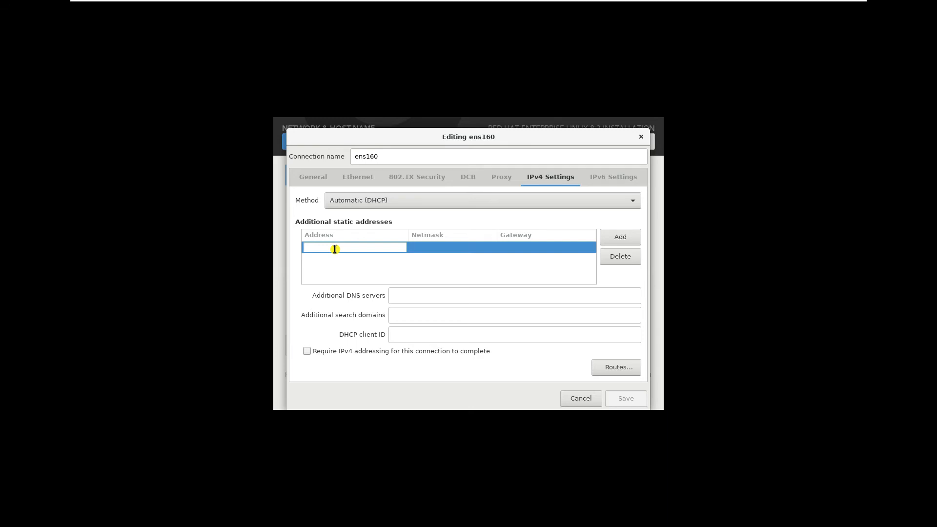
{"action": "type", "text": "192"}
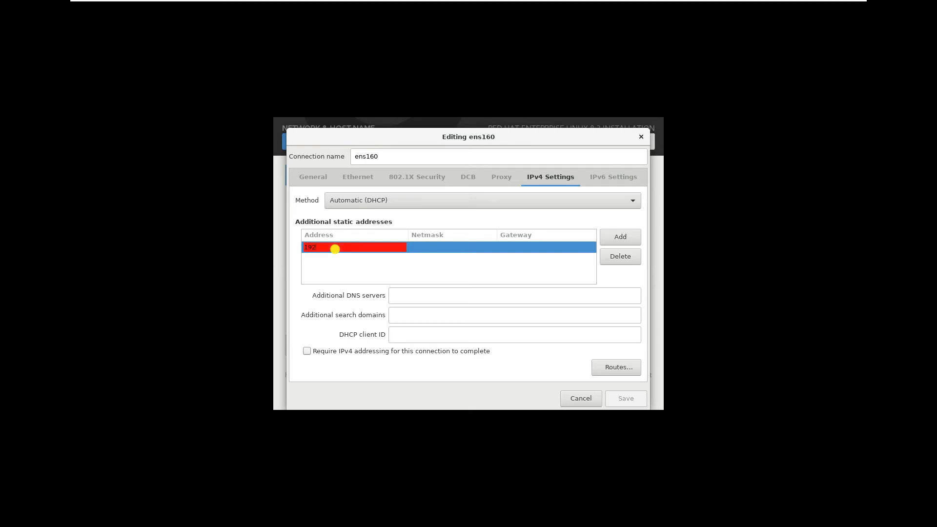
{"action": "type", "text": ".168"}
{"action": "type", "text": ".178.150"}
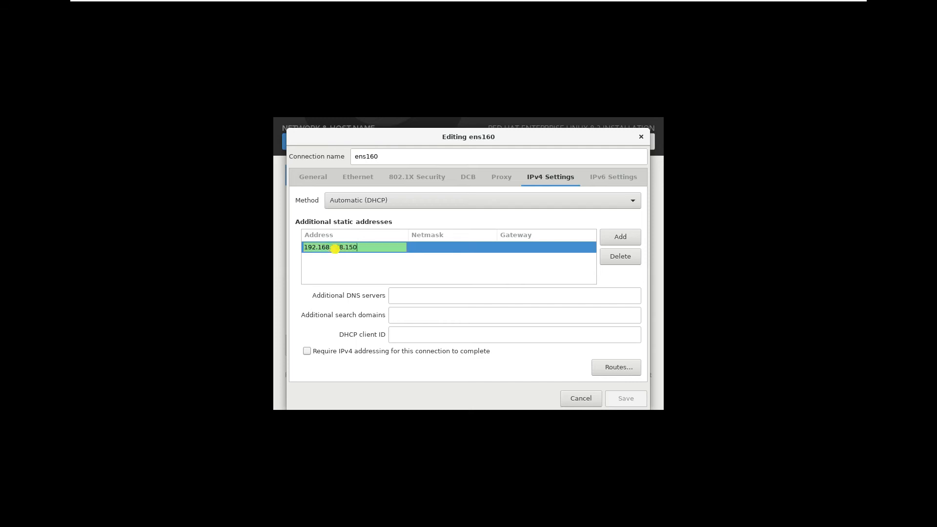
{"action": "left_click", "coordinate": [424, 247]}
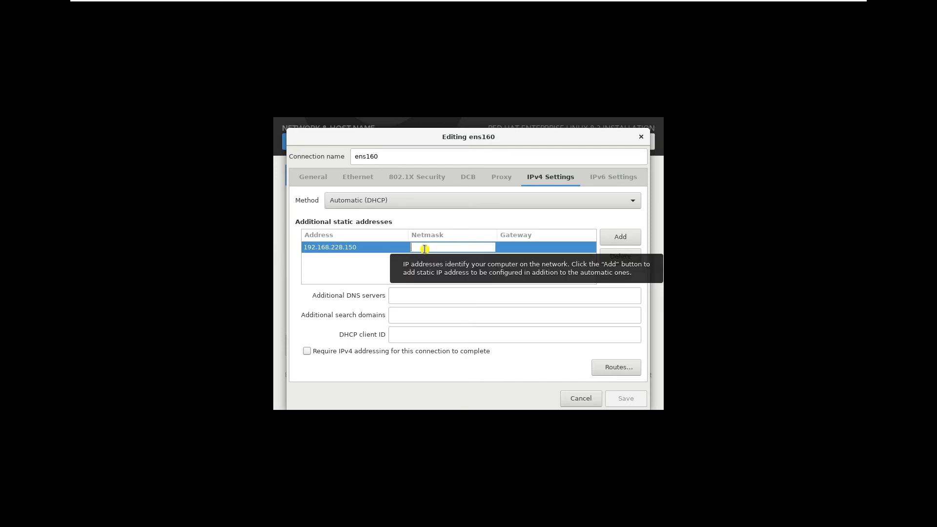
{"action": "type", "text": "24"}
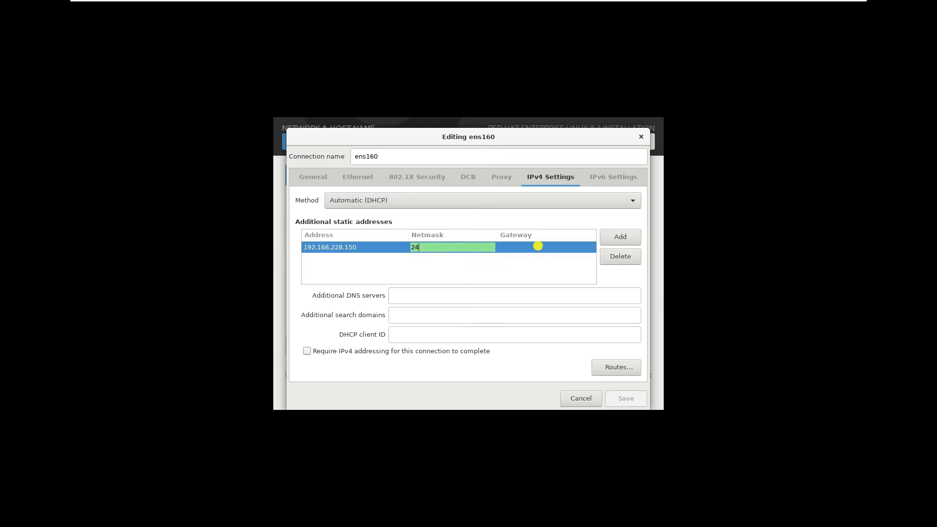
{"action": "left_click", "coordinate": [536, 248]}
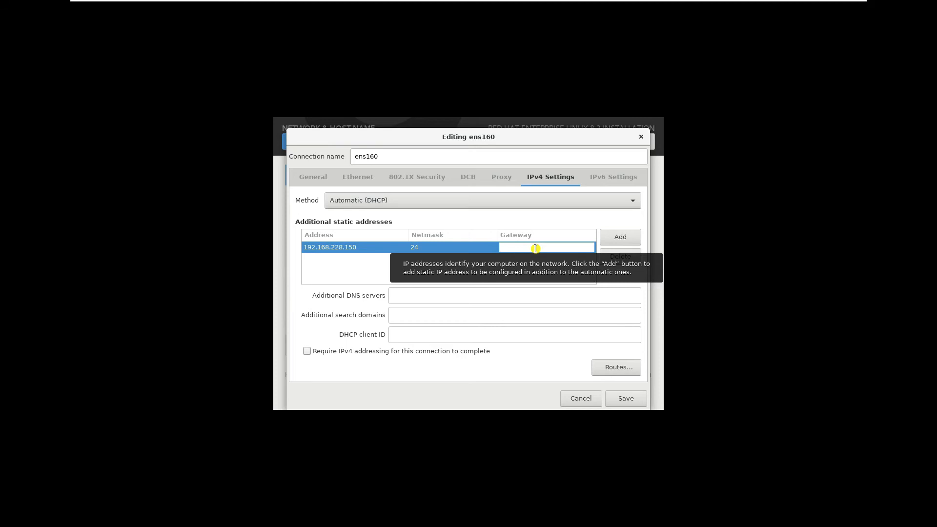
{"action": "type", "text": "192.168"}
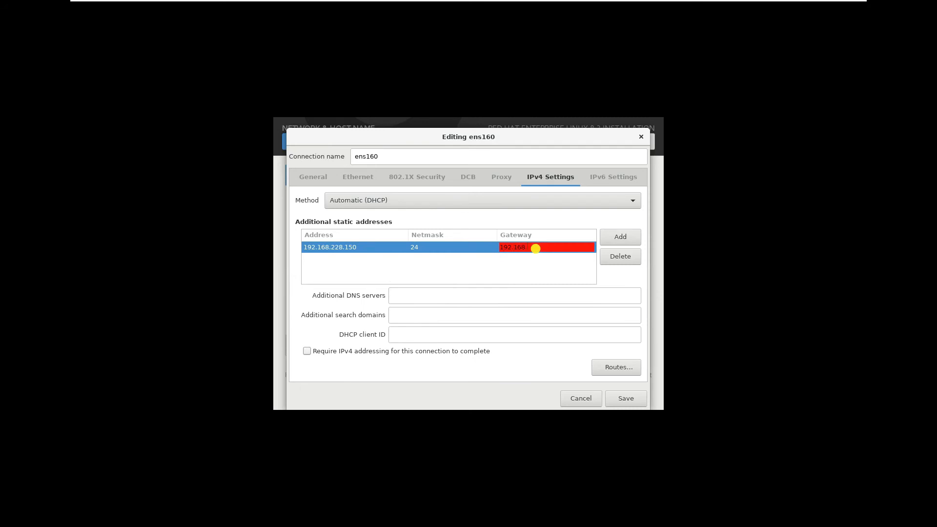
{"action": "type", "text": ".228.2"}
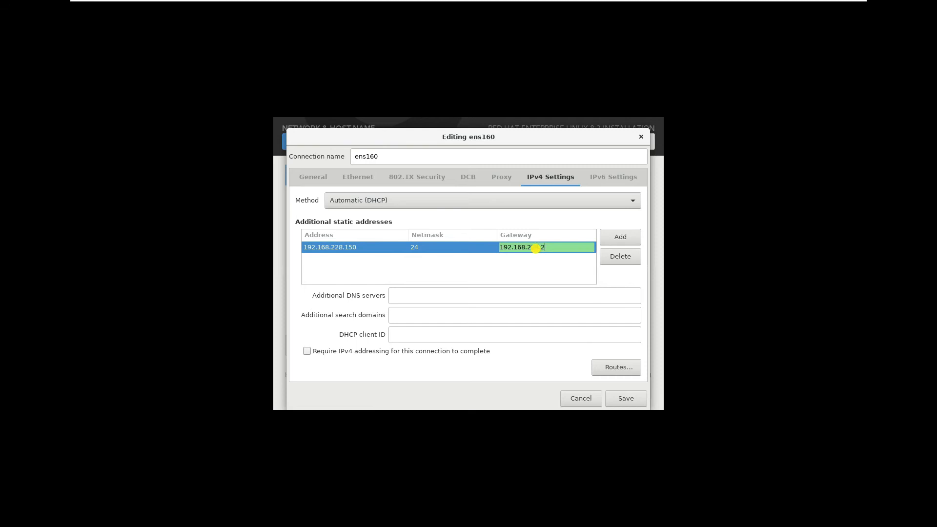
{"action": "left_click_drag", "start_coordinate": [559, 246], "coordinate": [485, 246]}
{"action": "key", "text": "ctrl+c"}
{"action": "left_click", "coordinate": [425, 297]}
{"action": "key", "text": "ctrl+v"}
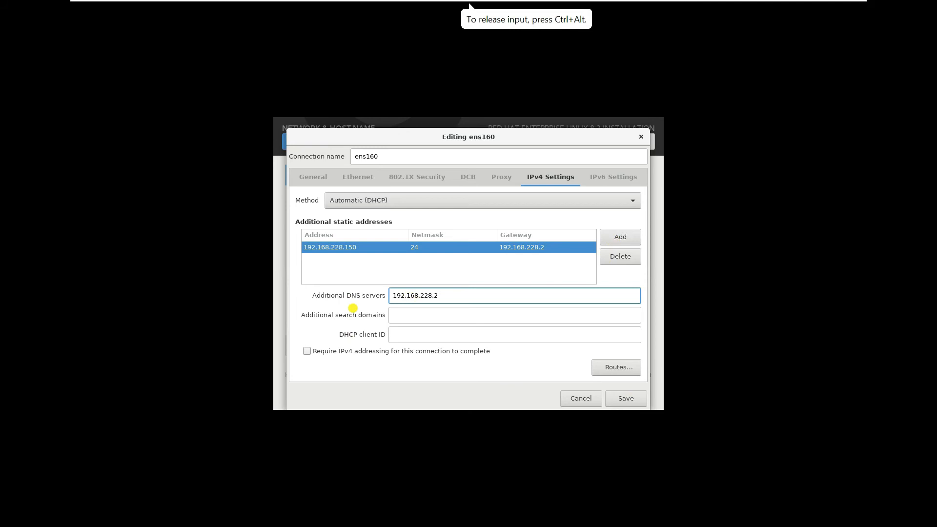
{"action": "left_click", "coordinate": [625, 402]}
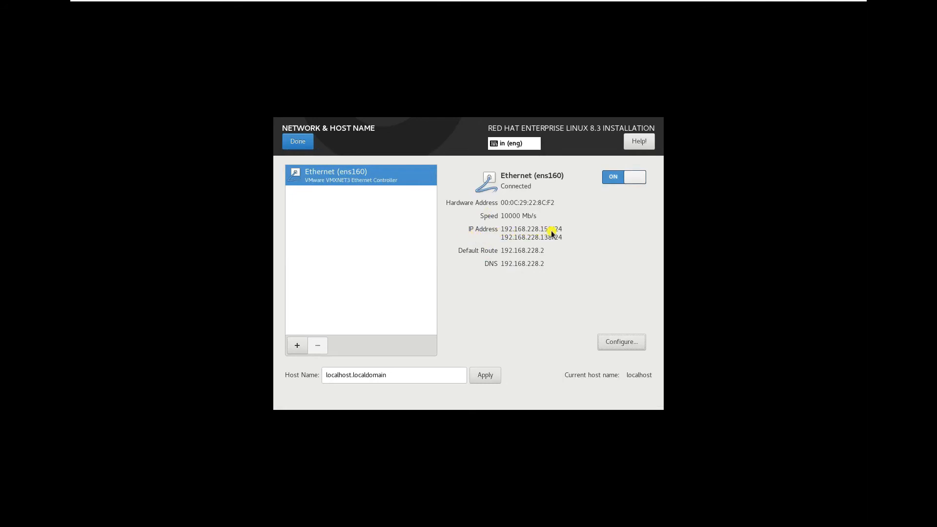
- Set ens160's IPv6 method to Disabled, check the IPv4 settings, and save
{"action": "left_click", "coordinate": [622, 343]}
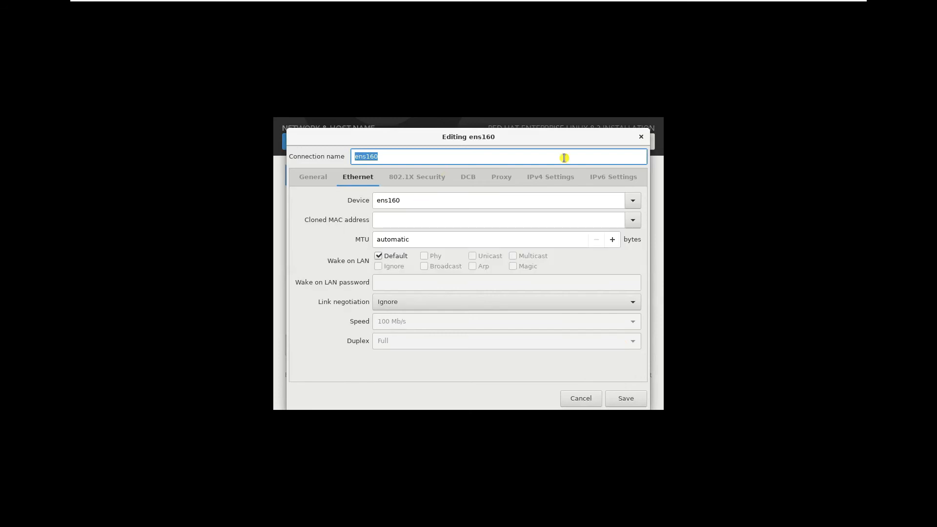
{"action": "left_click", "coordinate": [617, 178]}
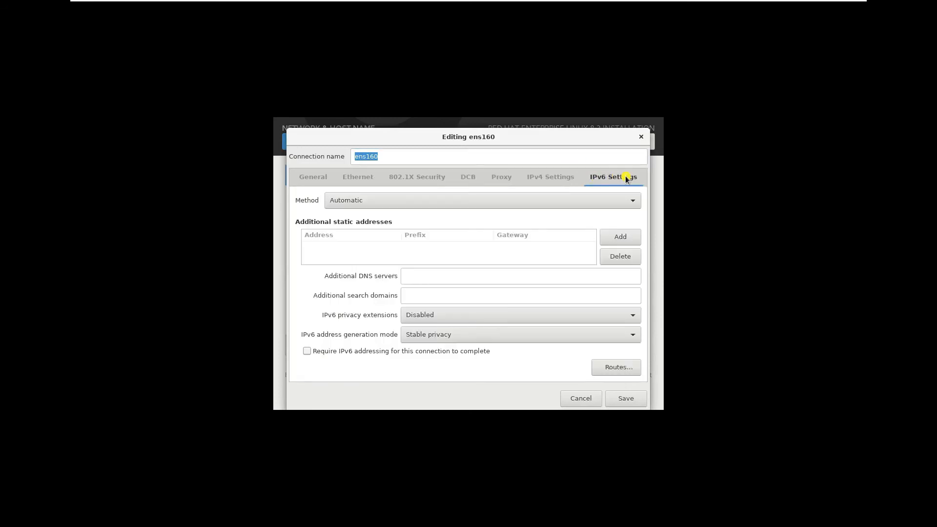
{"action": "left_click", "coordinate": [616, 201]}
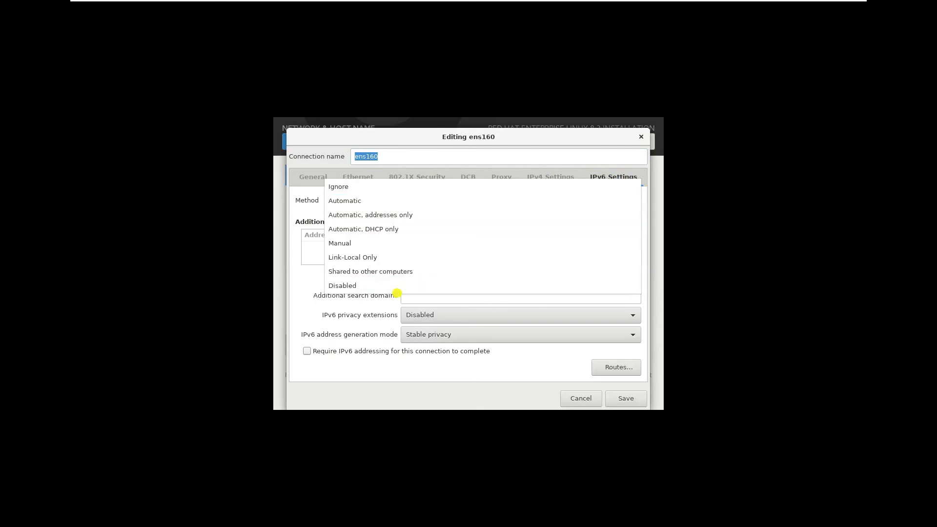
{"action": "left_click", "coordinate": [351, 286]}
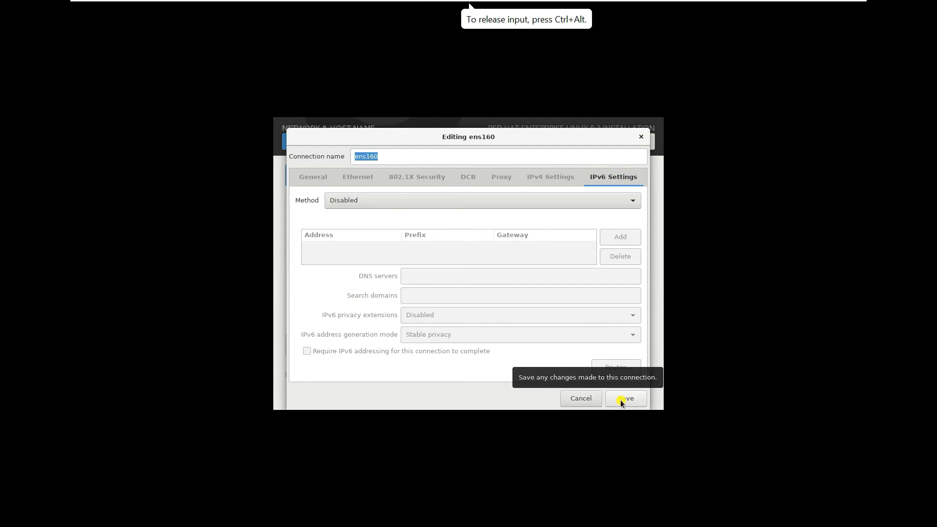
{"action": "left_click", "coordinate": [551, 181]}
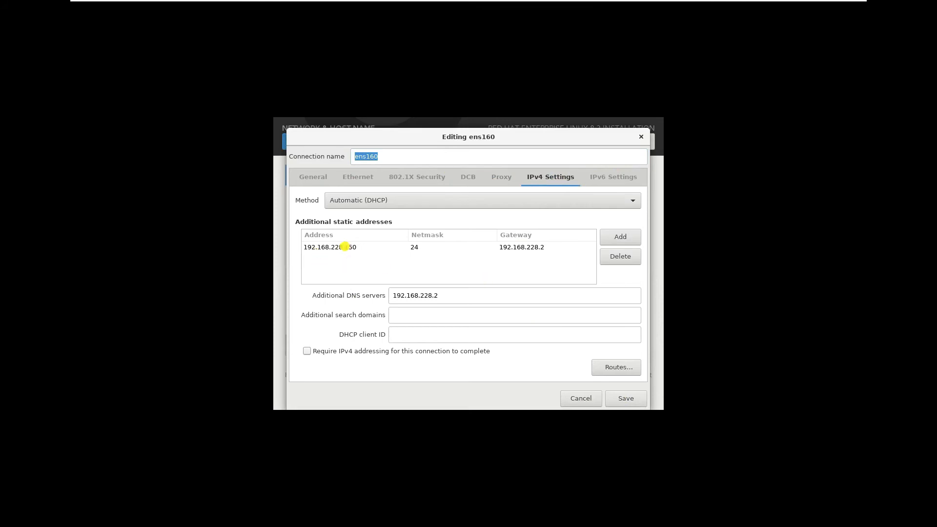
{"action": "left_click", "coordinate": [627, 398]}
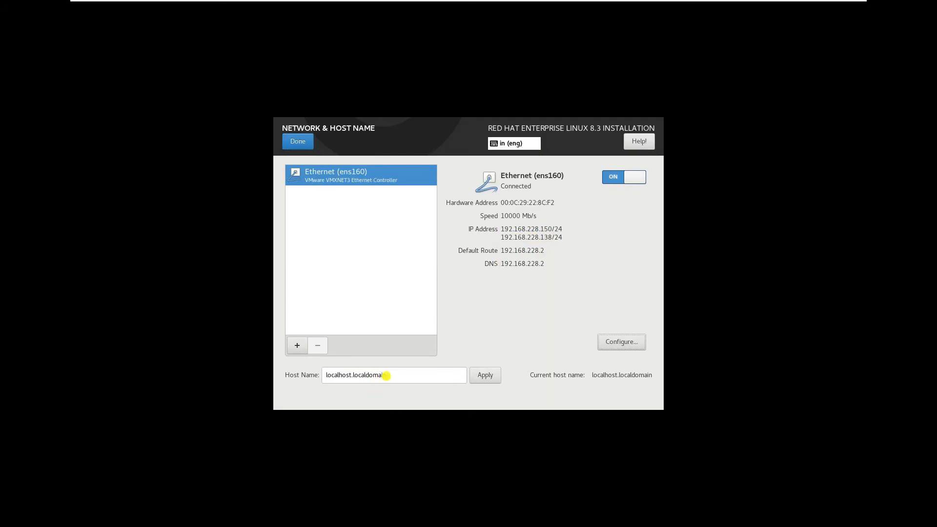
- Replace localhost.localdomain with the host name 999learning, apply it, and return to the summary
{"action": "triple_click", "coordinate": [410, 375]}
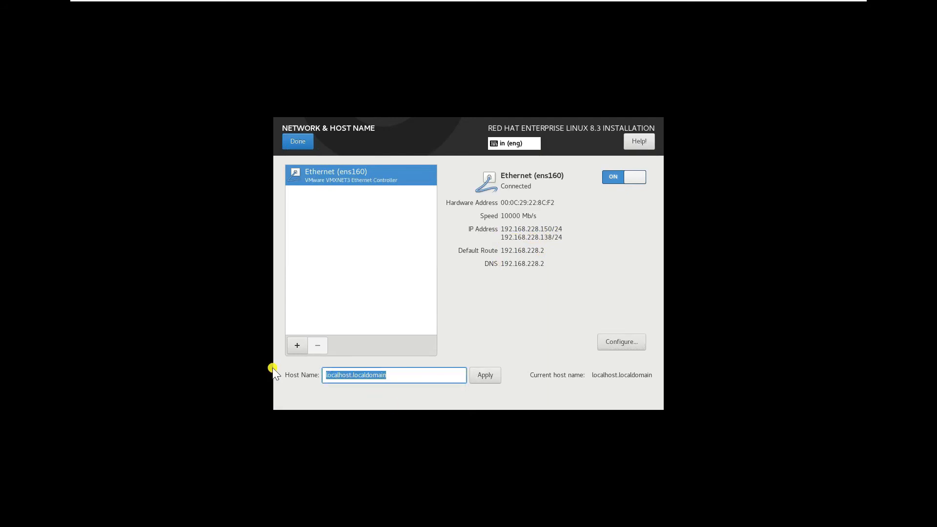
{"action": "key", "text": "BackSpace"}
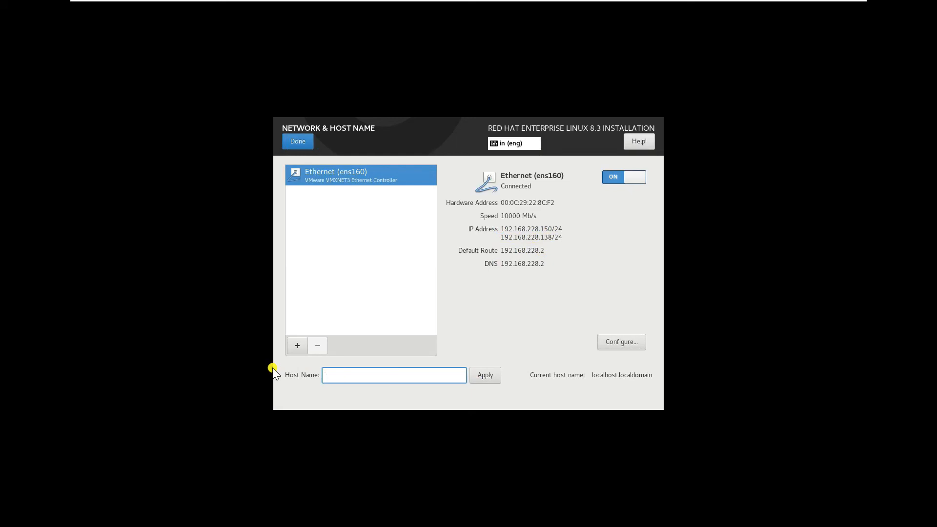
{"action": "type", "text": "999learning"}
{"action": "key", "text": "ctrl+a"}
{"action": "left_click", "coordinate": [485, 376]}
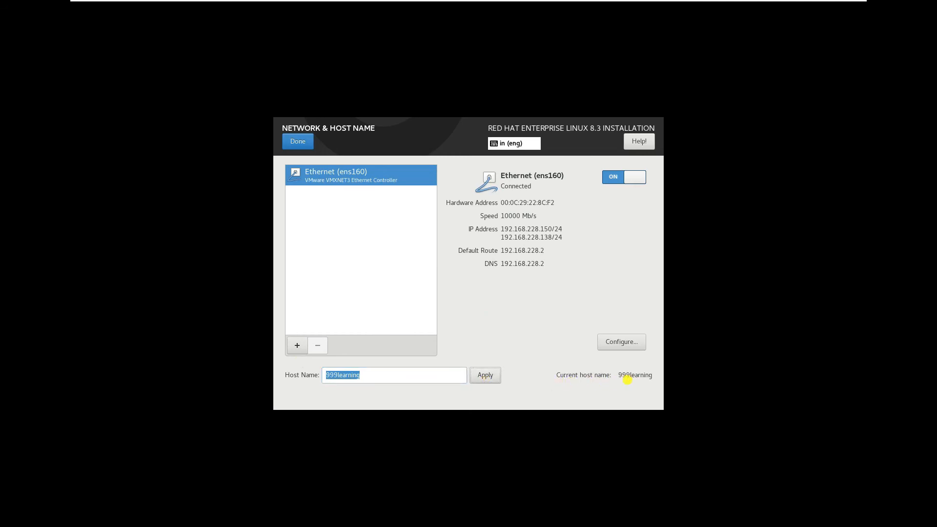
{"action": "left_click", "coordinate": [296, 143]}
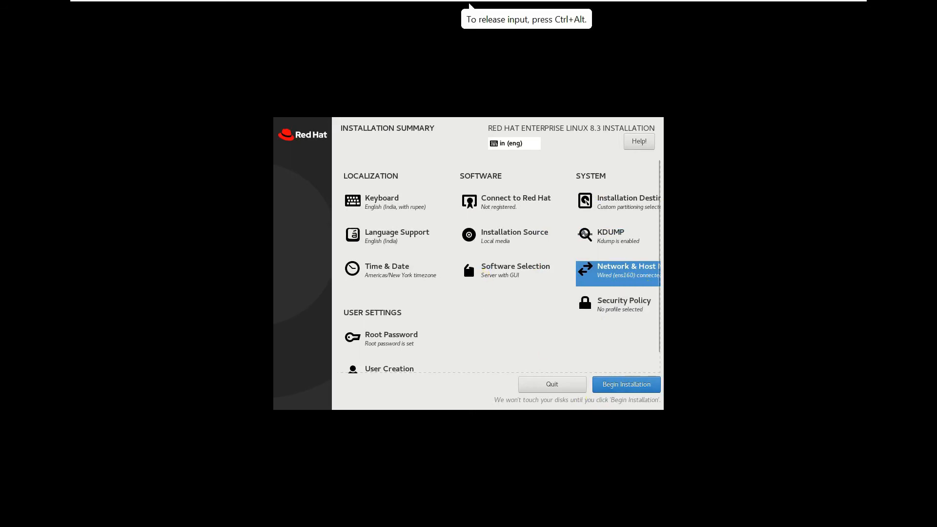
- Begin installing RHEL 8.3 with the configured partitions, network and host name
{"action": "left_click", "coordinate": [625, 385]}
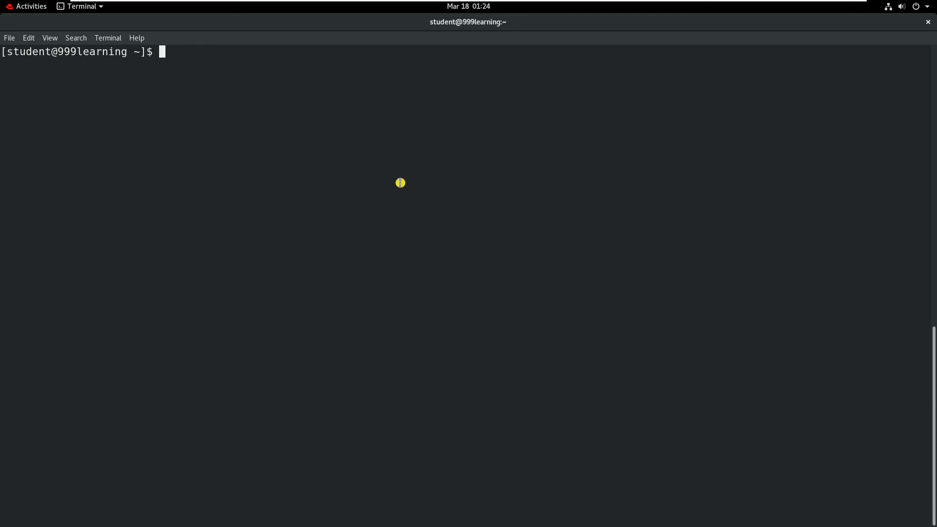
- Run uname and hostname to confirm Linux and the 999learning host name
{"action": "type", "text": "unam"}
{"action": "type", "text": "e"}
{"action": "key", "text": "Return"}
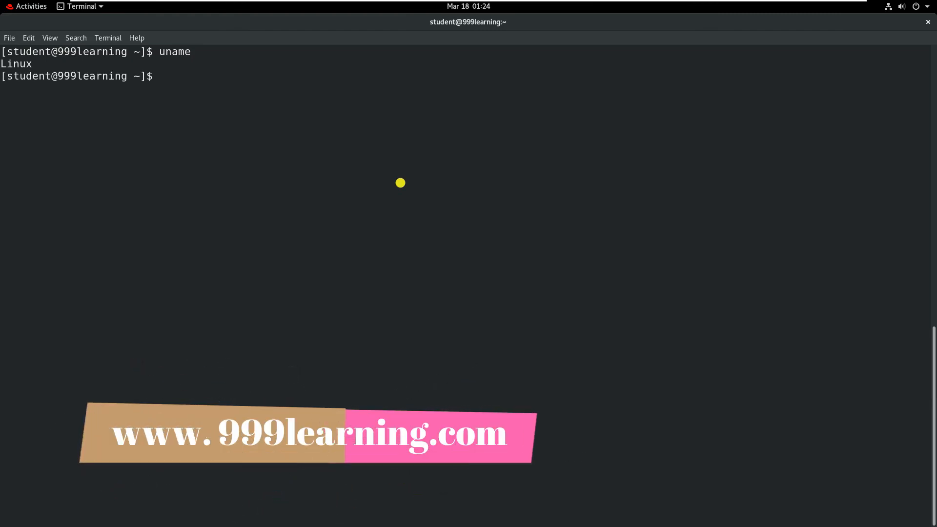
{"action": "type", "text": "h"}
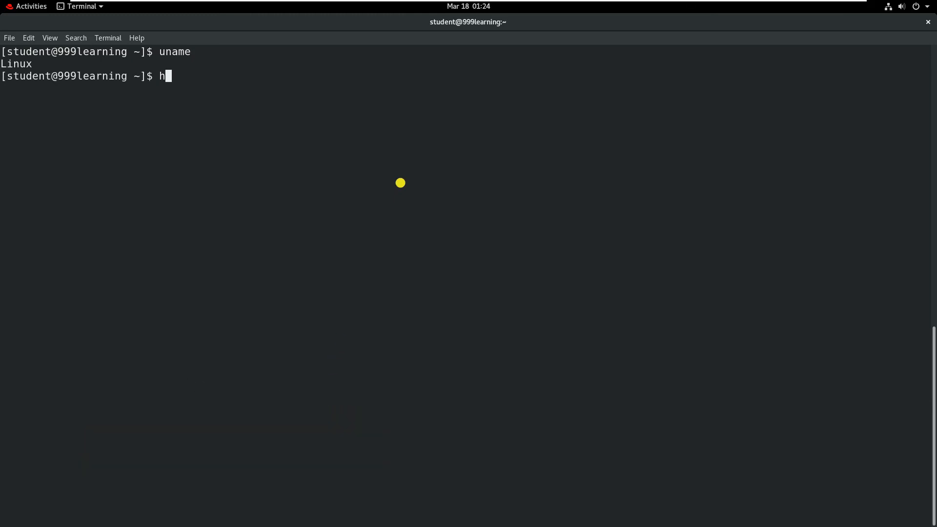
{"action": "type", "text": "ostname"}
{"action": "key", "text": "Return"}
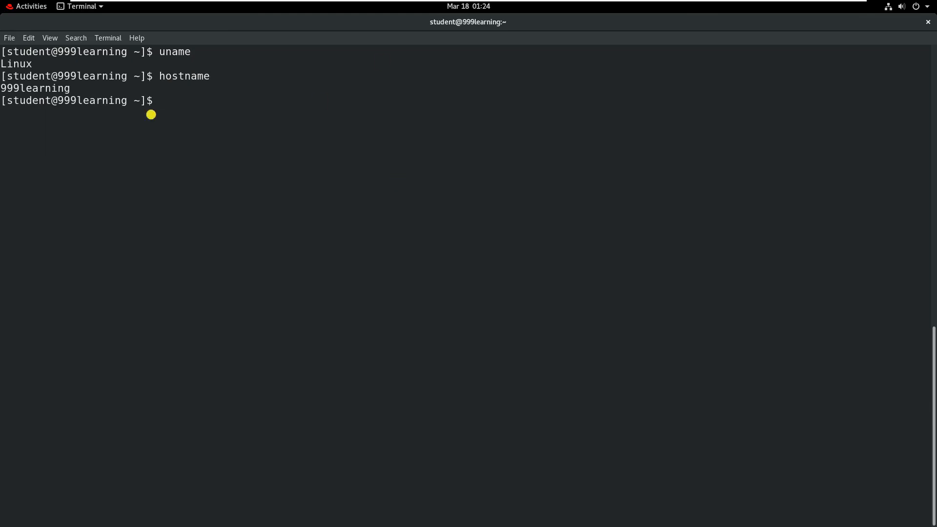
{"action": "triple_click", "coordinate": [2, 88]}
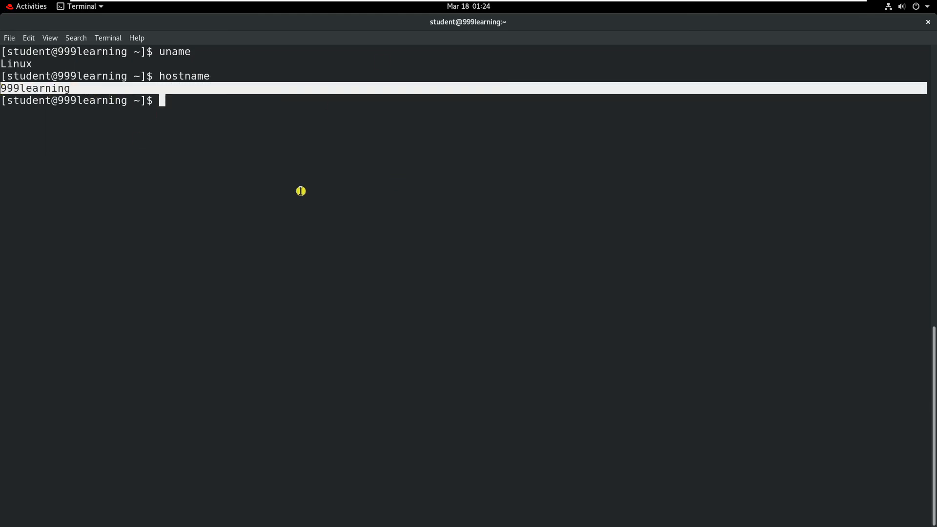
{"action": "triple_click", "coordinate": [518, 246]}
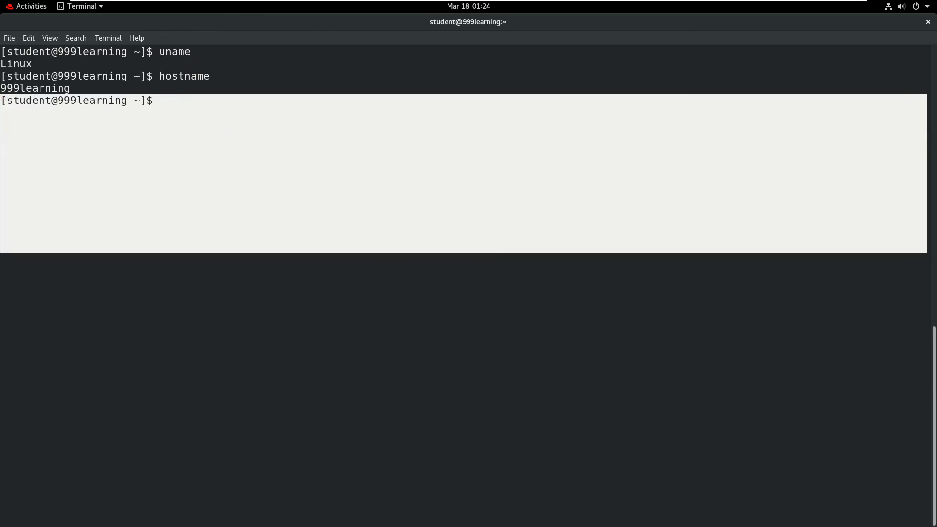
{"action": "left_click", "coordinate": [230, 99]}
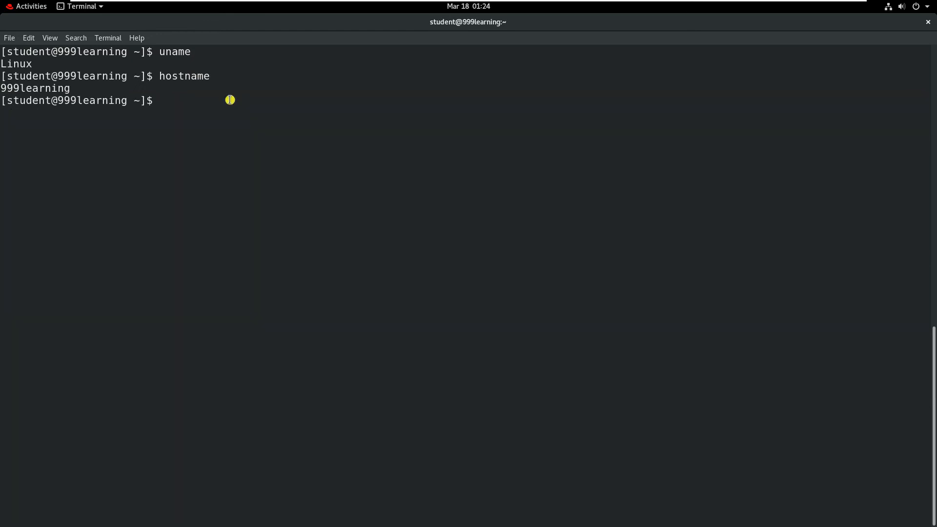
- Run df -h and highlight the 10G rhel-root, 3.0G rhel-var and 2.0G rhel-home sizes
{"action": "type", "text": "df -h"}
{"action": "key", "text": "Return"}
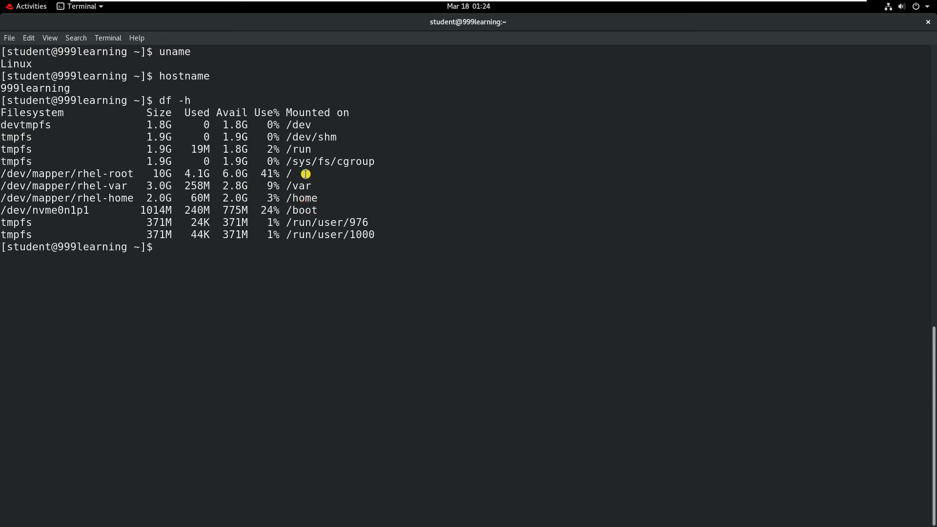
{"action": "double_click", "coordinate": [150, 112]}
{"action": "left_click", "coordinate": [251, 190]}
{"action": "left_click_drag", "start_coordinate": [295, 176], "coordinate": [2, 174]}
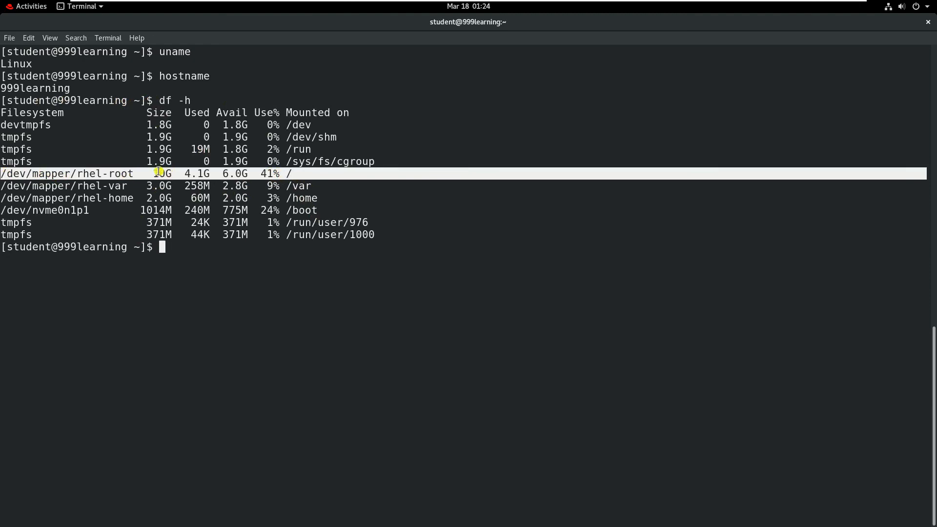
{"action": "left_click_drag", "start_coordinate": [159, 170], "coordinate": [159, 172]}
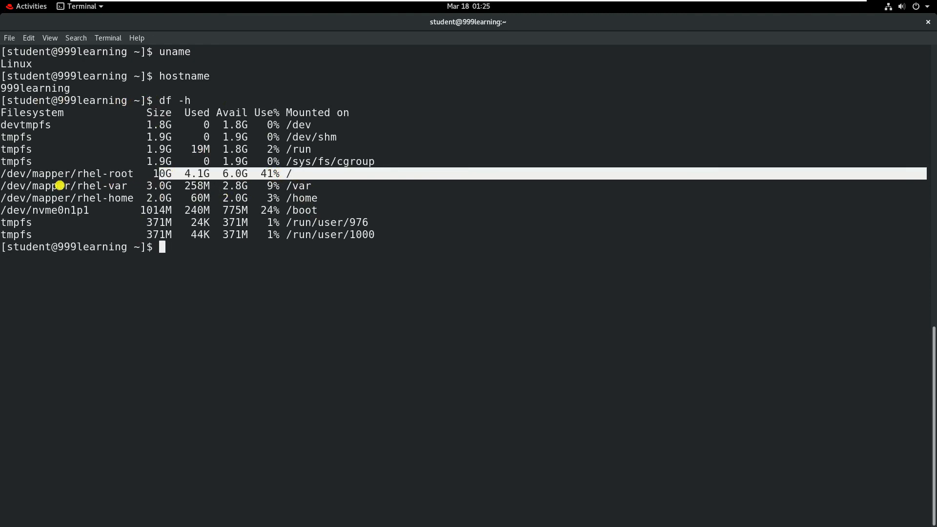
{"action": "mouse_move", "coordinate": [314, 187]}
{"action": "left_mouse_down"}
{"action": "mouse_move", "coordinate": [2, 185]}
{"action": "mouse_move", "coordinate": [312, 202]}
{"action": "left_mouse_up"}
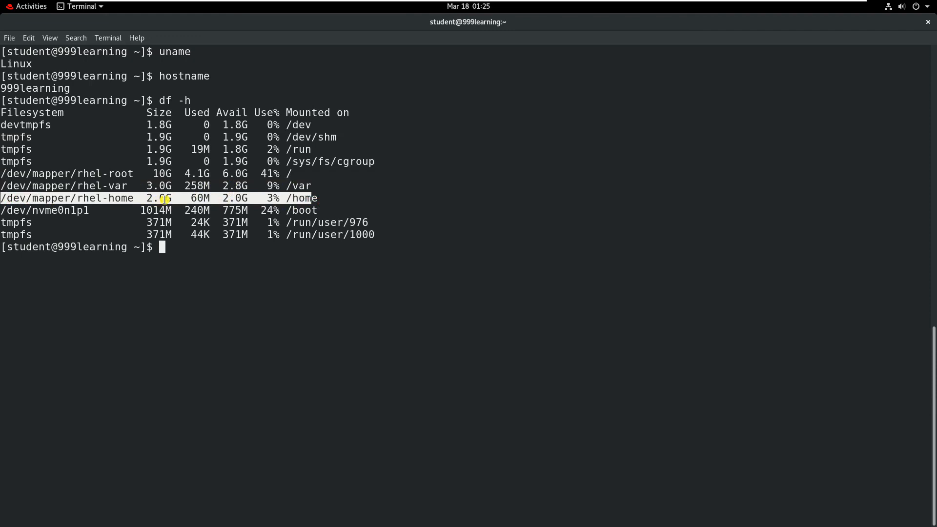
{"action": "left_click", "coordinate": [197, 302]}
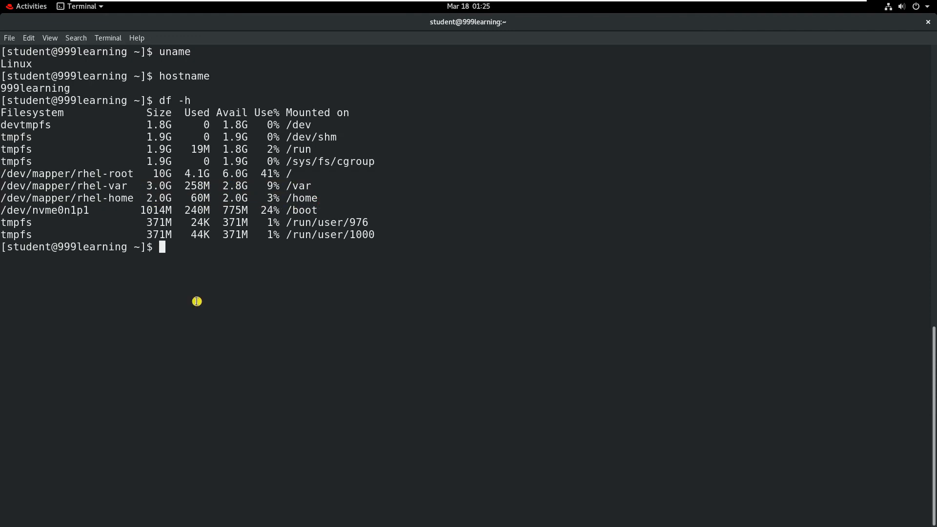
- Run free and highlight the 2097148 swap total
{"action": "type", "text": "free"}
{"action": "key", "text": "Return"}
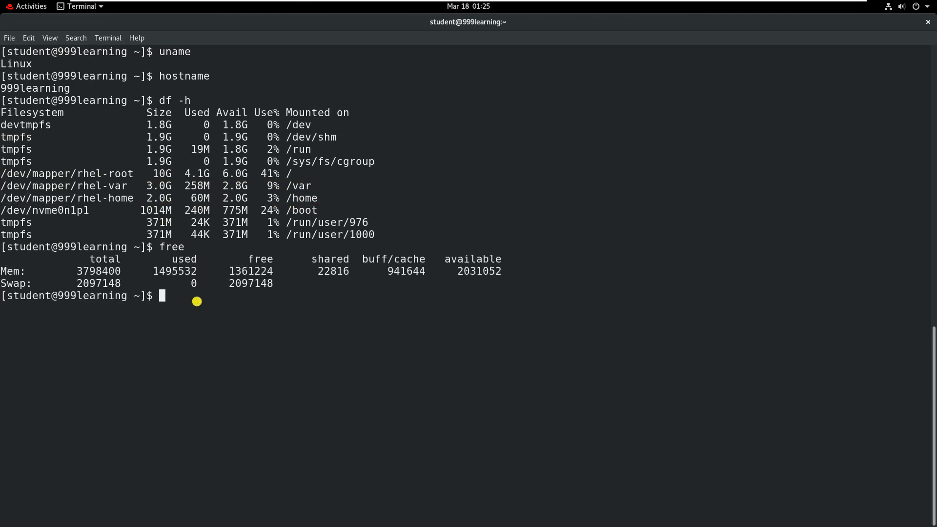
{"action": "left_click_drag", "start_coordinate": [77, 284], "coordinate": [121, 284]}
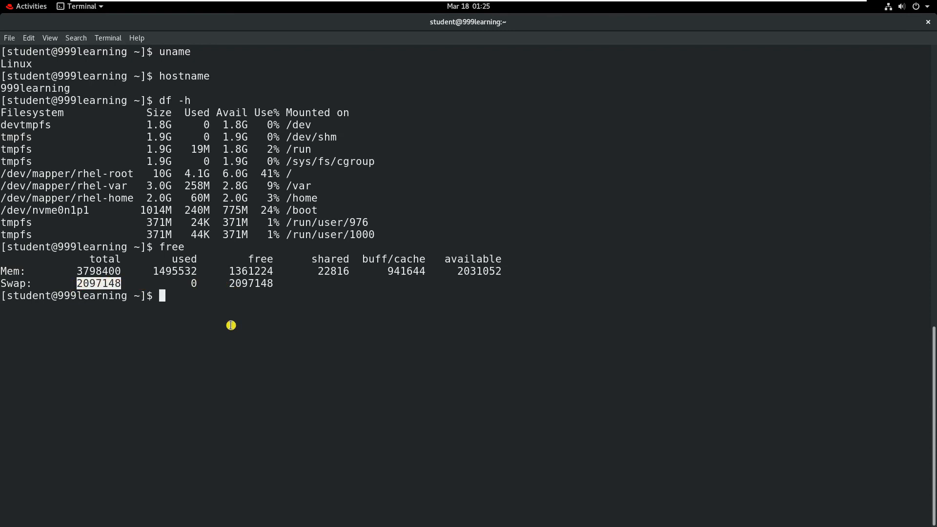
- Run ip a to show 192.168.228.150 on ens160, then clear the terminal
{"action": "type", "text": "ip a"}
{"action": "key", "text": "Return"}
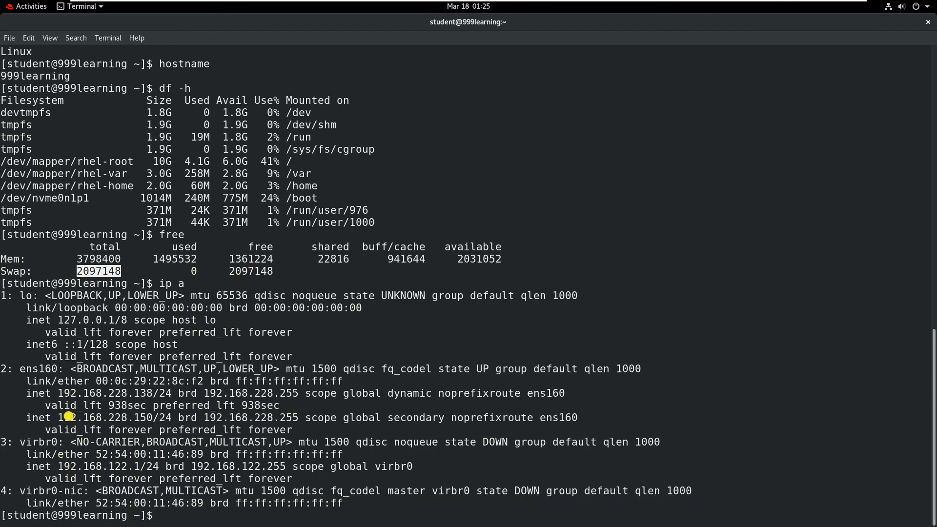
{"action": "left_click_drag", "start_coordinate": [57, 418], "coordinate": [152, 419]}
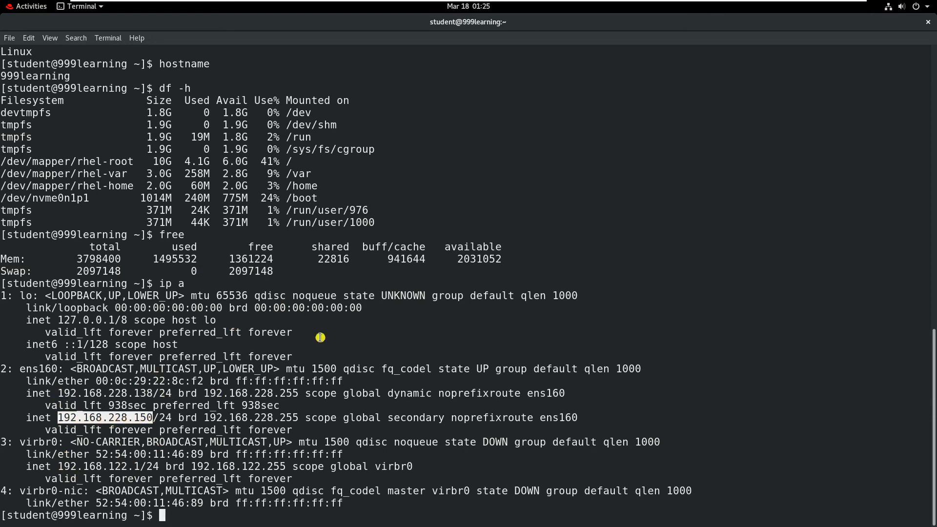
{"action": "left_click", "coordinate": [366, 372]}
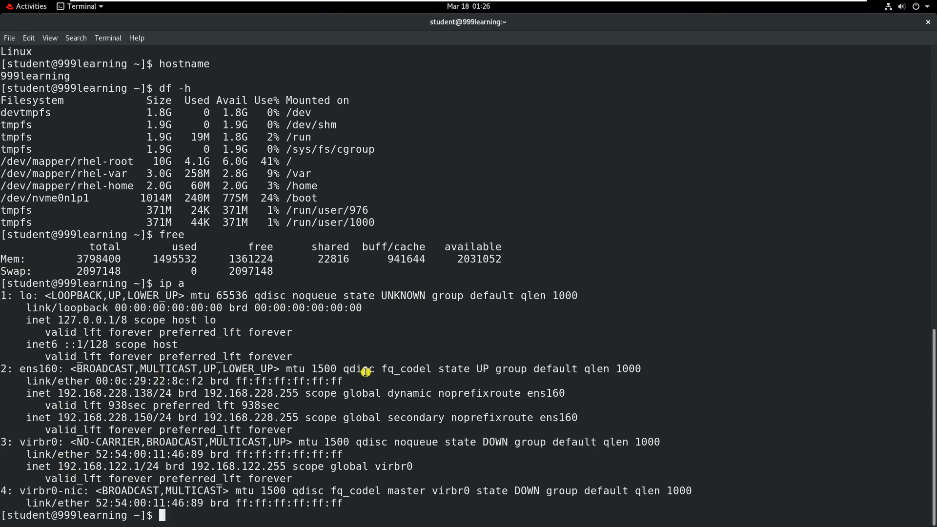
{"action": "type", "text": "clear"}
{"action": "key", "text": "Return"}
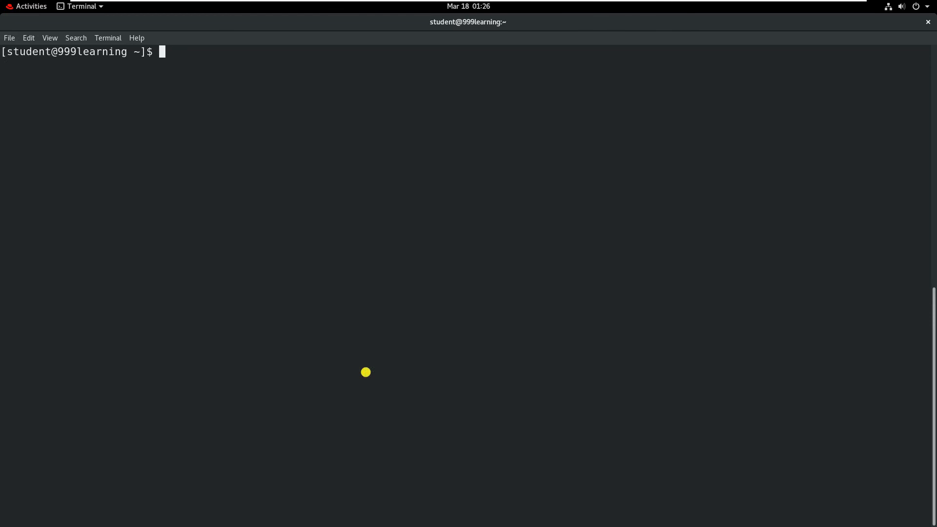
- Run history and highlight entries 9 to 15 listing the verification commands
{"action": "type", "text": "history"}
{"action": "key", "text": "Return"}
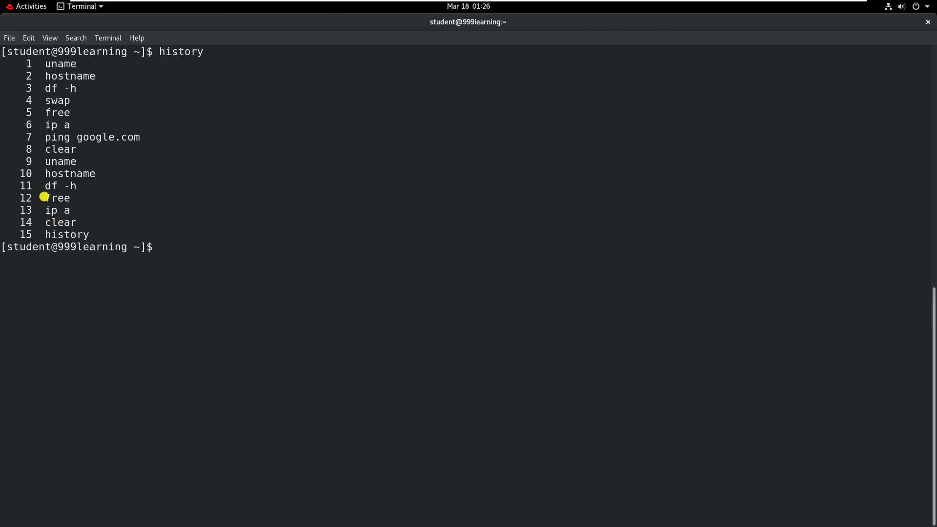
{"action": "left_click_drag", "start_coordinate": [10, 160], "coordinate": [159, 230]}
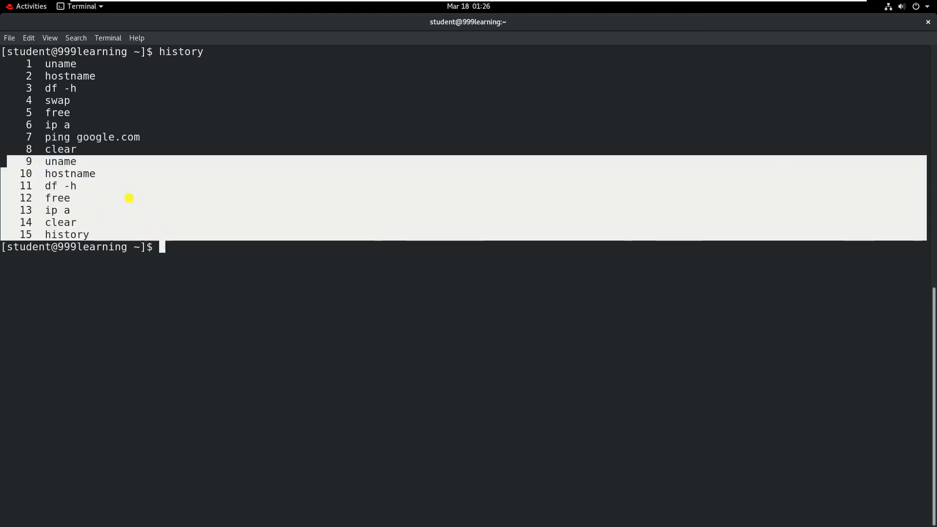
{"action": "left_click", "coordinate": [258, 269]}
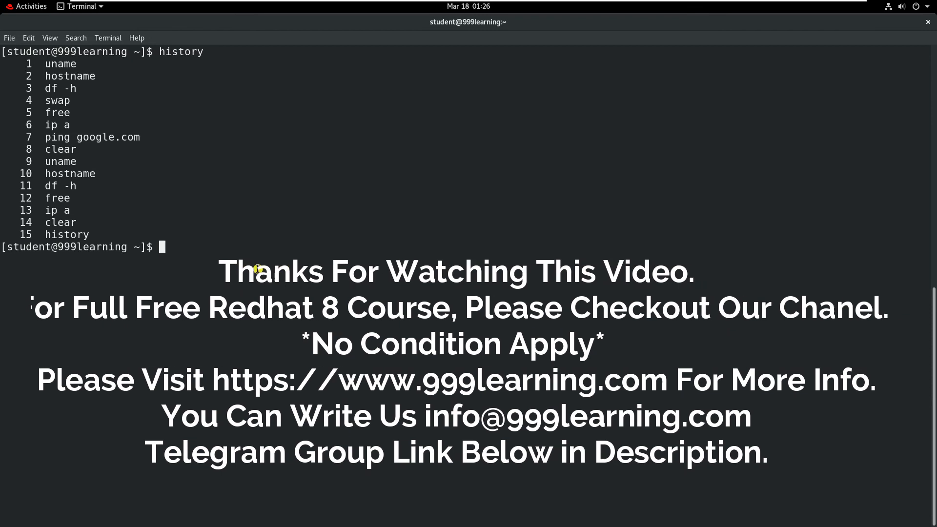
{"action": "type", "text": "cl"}
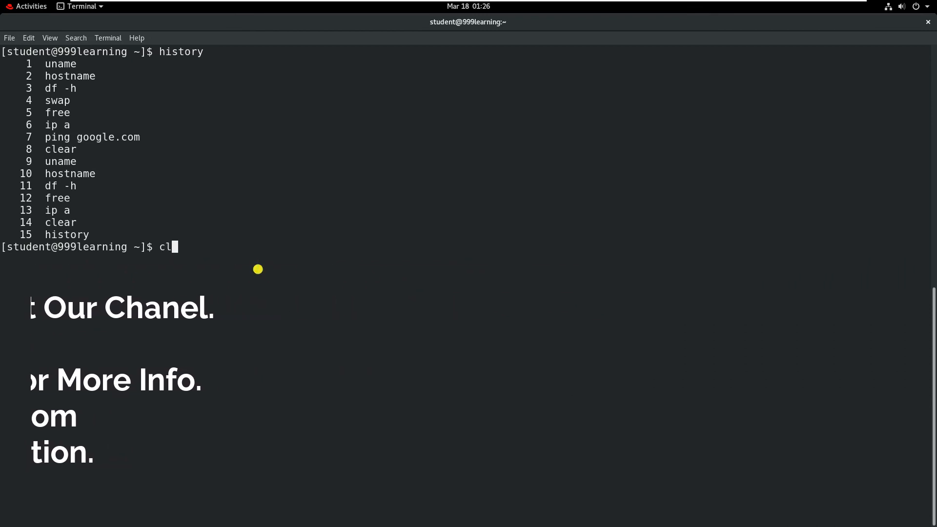